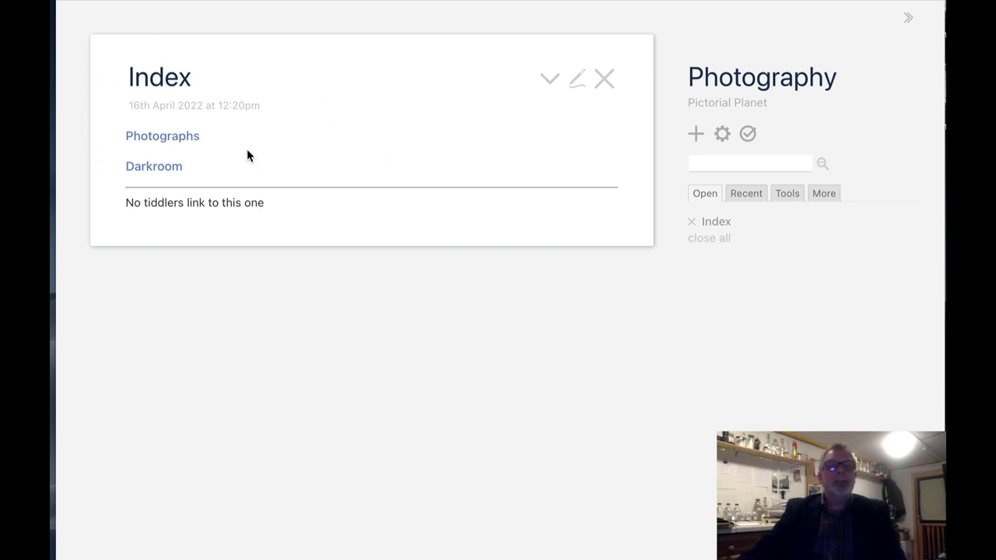
Step: Open the Photographs list from the Index, open the Whisky Shop entry and read the notes under its photo
click(176, 136)
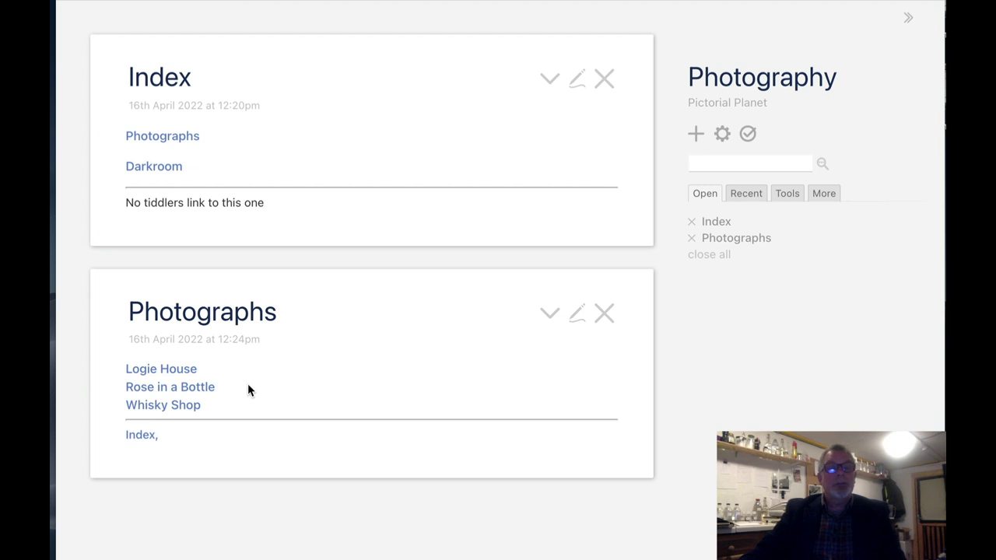
click(188, 404)
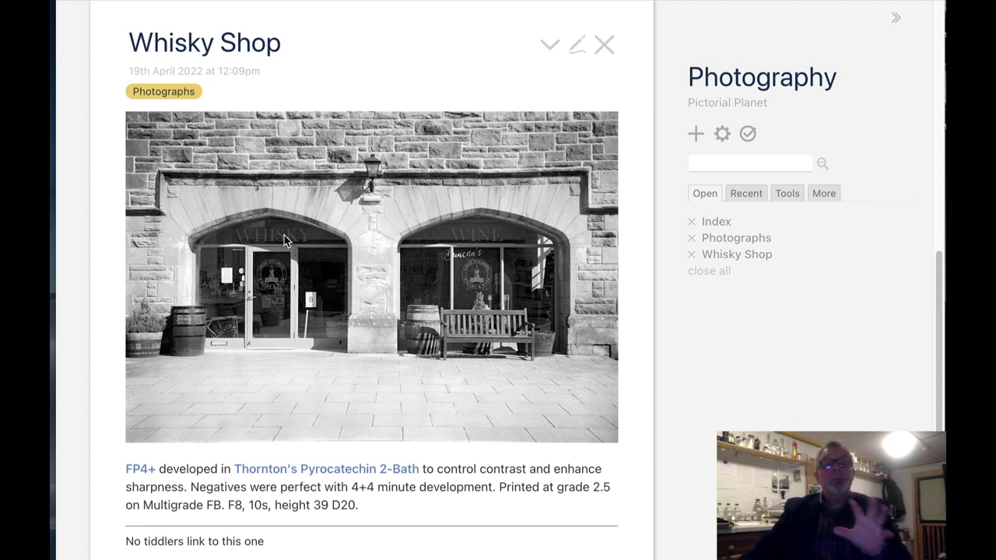
scroll(448, 359, down, 1)
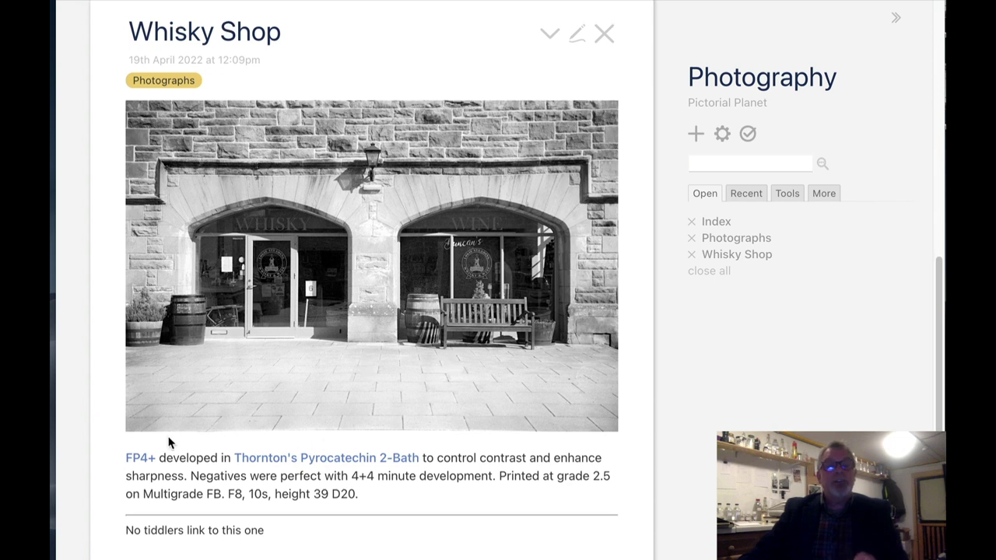
scroll(251, 414, down, 1)
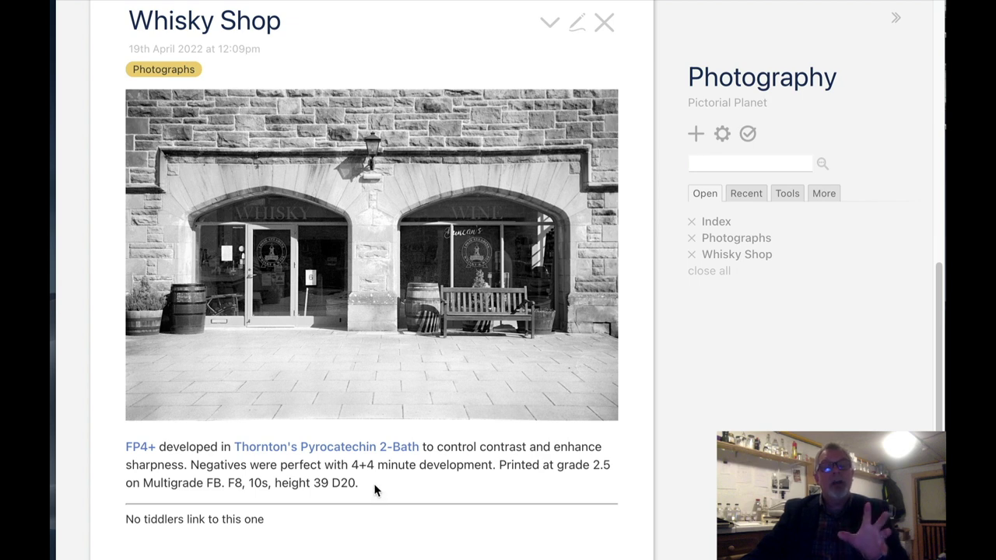
scroll(192, 465, down, 1)
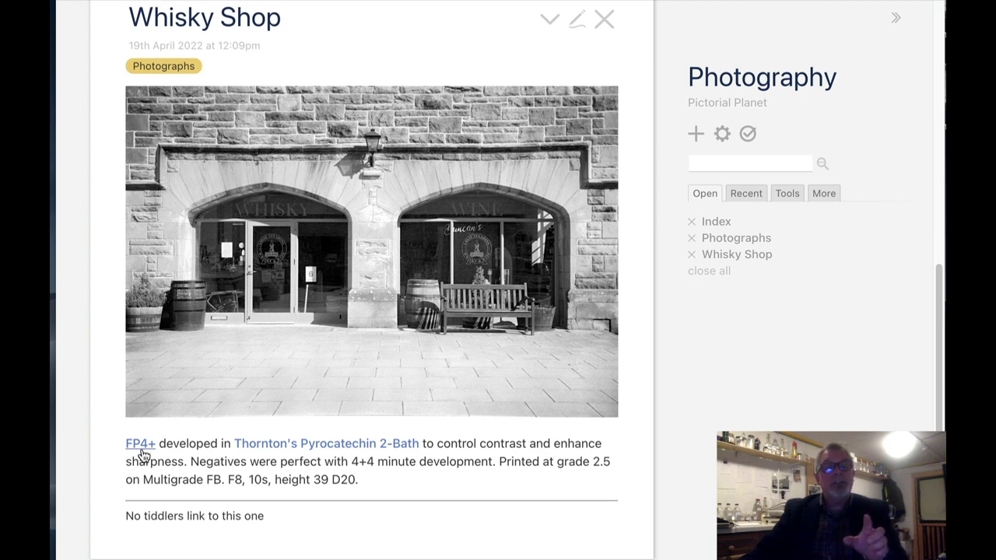
Step: Open Thornton's Pyrocatechin 2-Bath from the Whisky Shop notes and examine its stock solution formulas, usage notes and linked entries
click(350, 445)
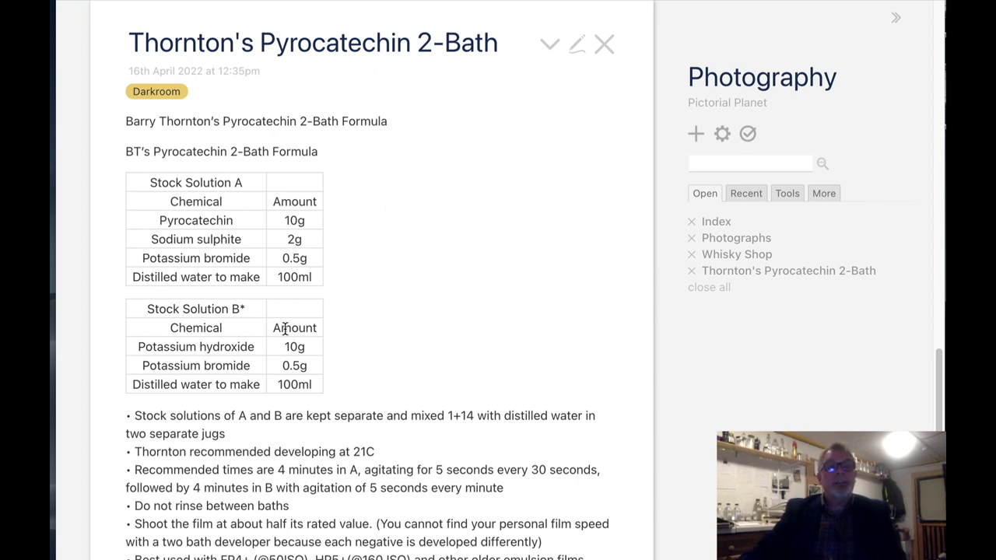
scroll(234, 280, down, 3)
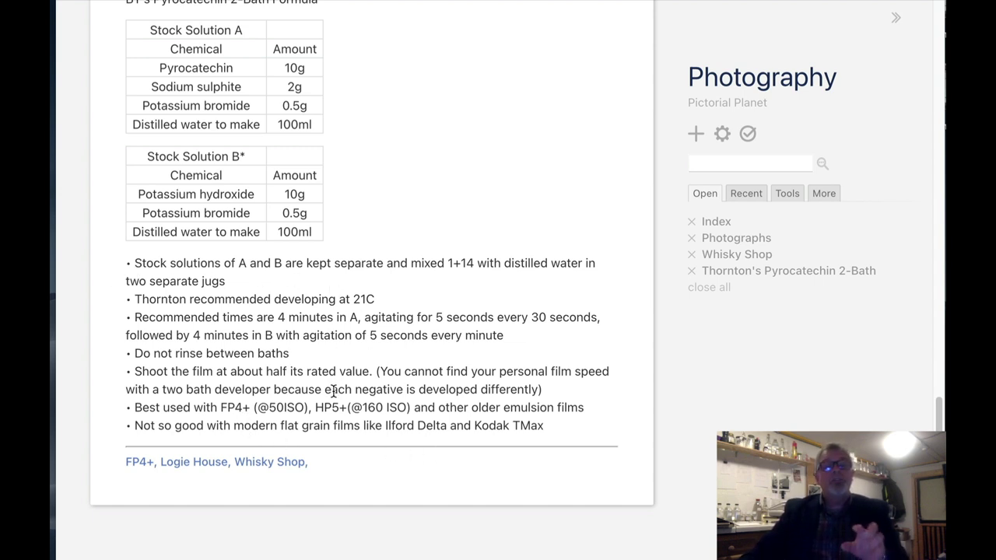
scroll(332, 389, up, 1)
scroll(334, 389, up, 10)
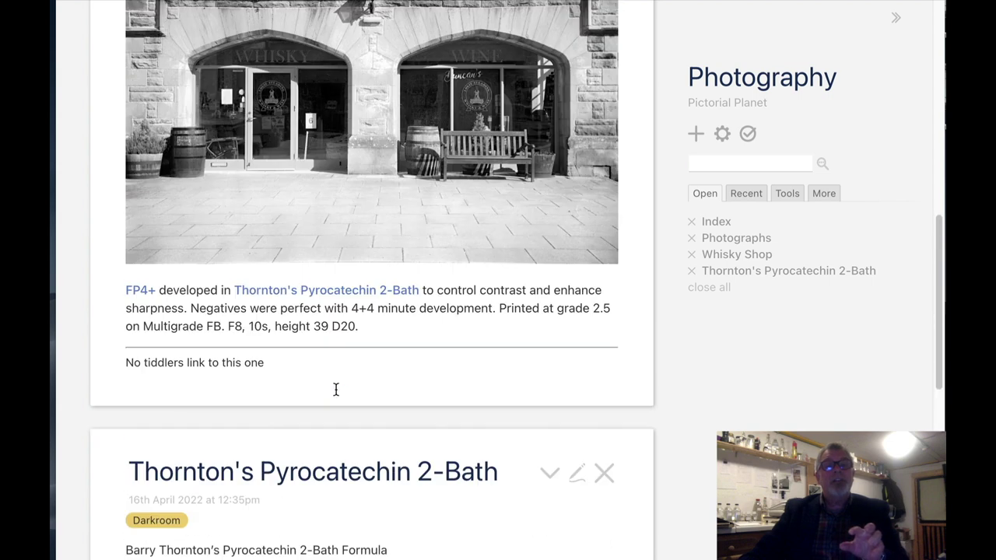
scroll(335, 388, up, 1)
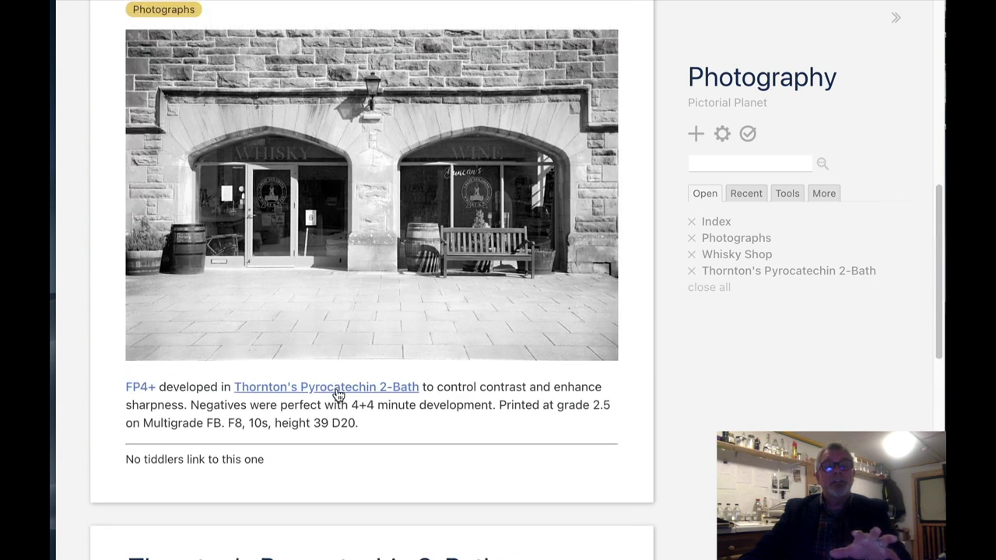
scroll(336, 389, down, 3)
scroll(352, 370, down, 10)
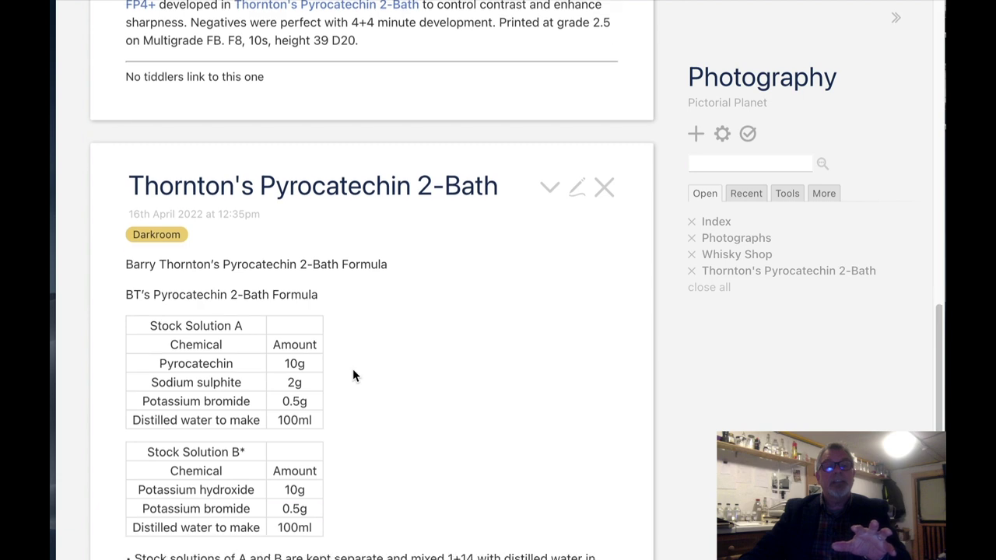
scroll(353, 372, down, 1)
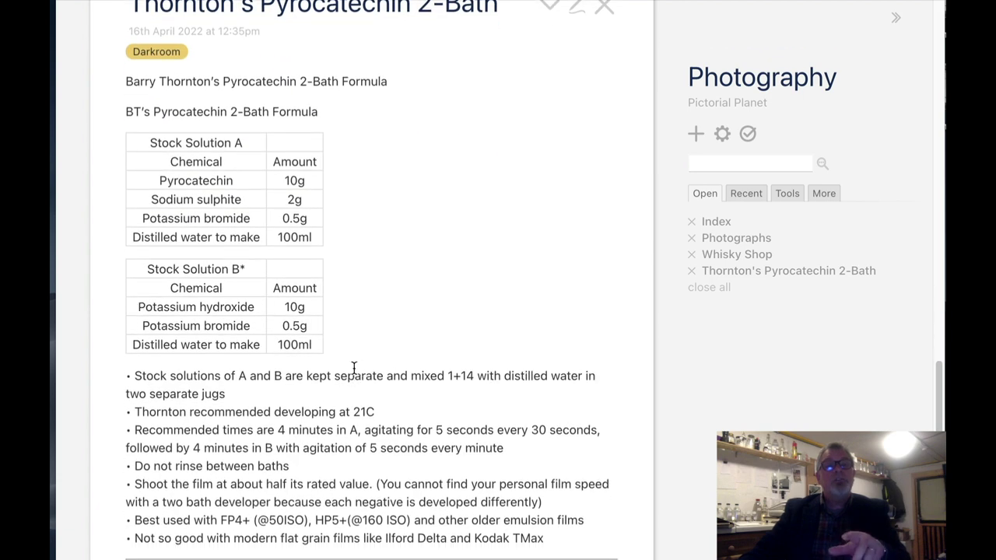
scroll(354, 370, down, 3)
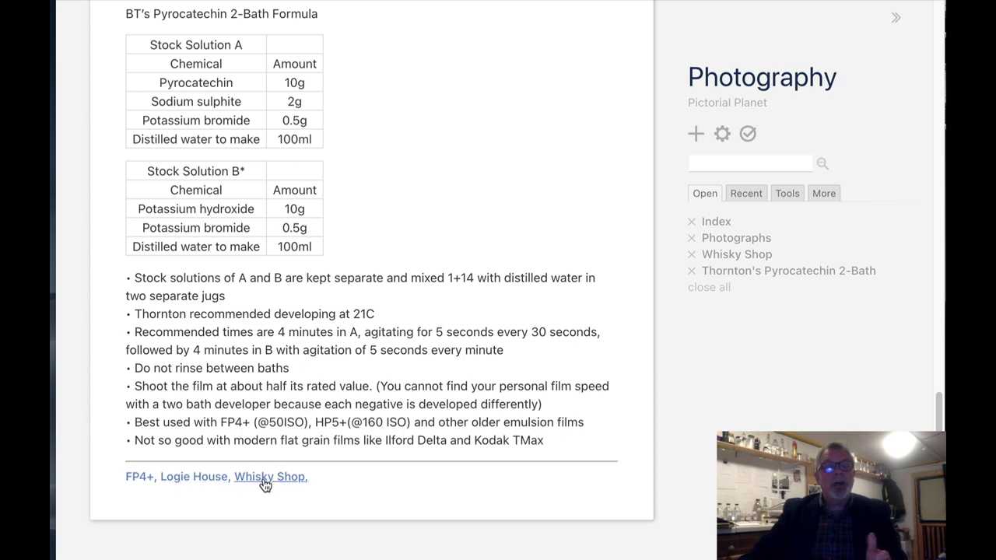
Step: Open Logie House from the formula's backlinks, view its images, and follow its link back to Thornton's Pyrocatechin 2-Bath
click(197, 479)
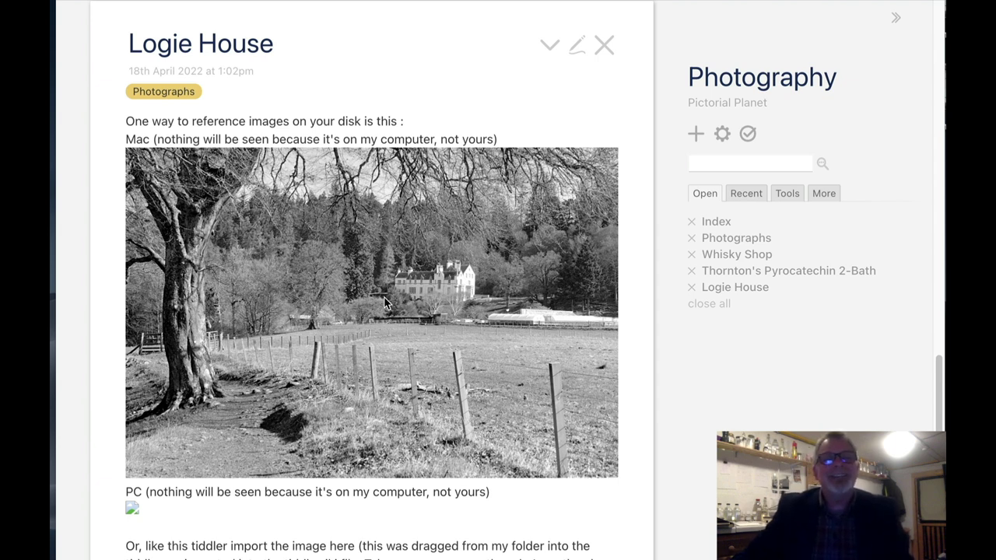
scroll(403, 371, down, 7)
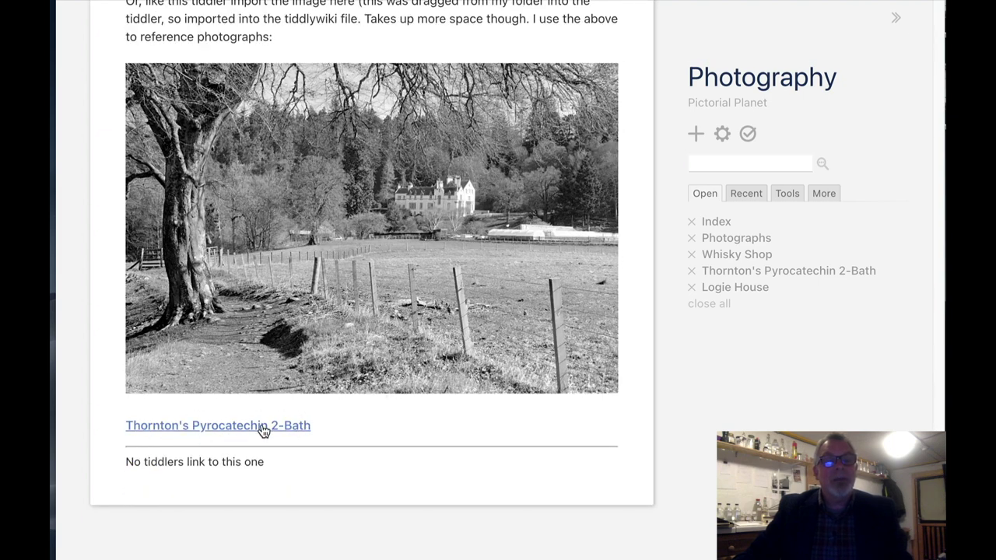
click(263, 426)
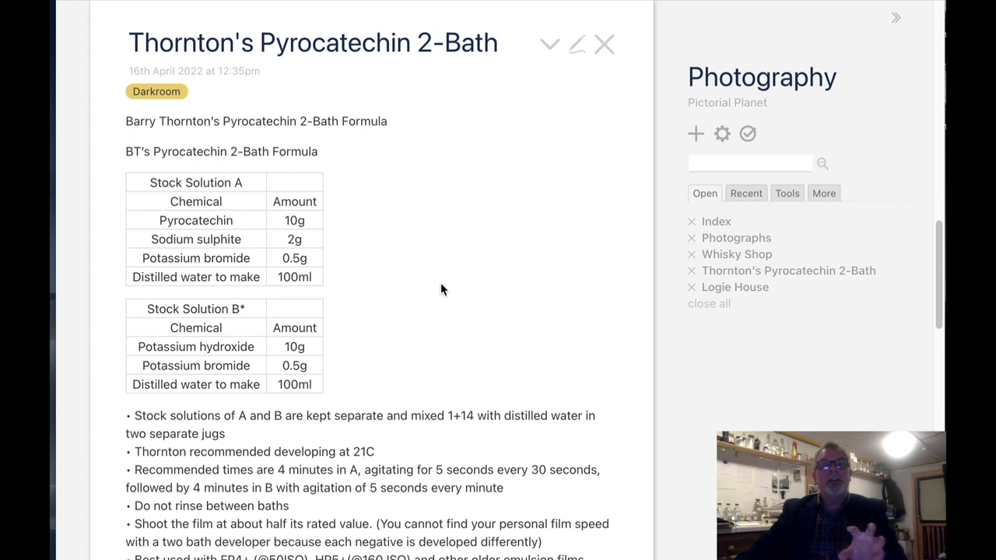
Step: Close the Thornton's Pyrocatechin 2-Bath, Logie House and Whisky Shop tiddlers
click(606, 45)
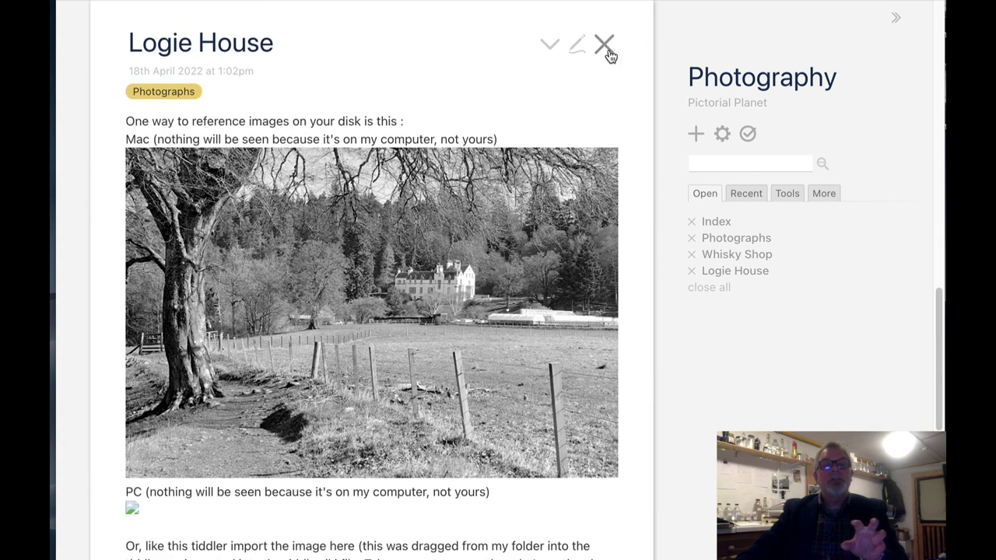
click(605, 44)
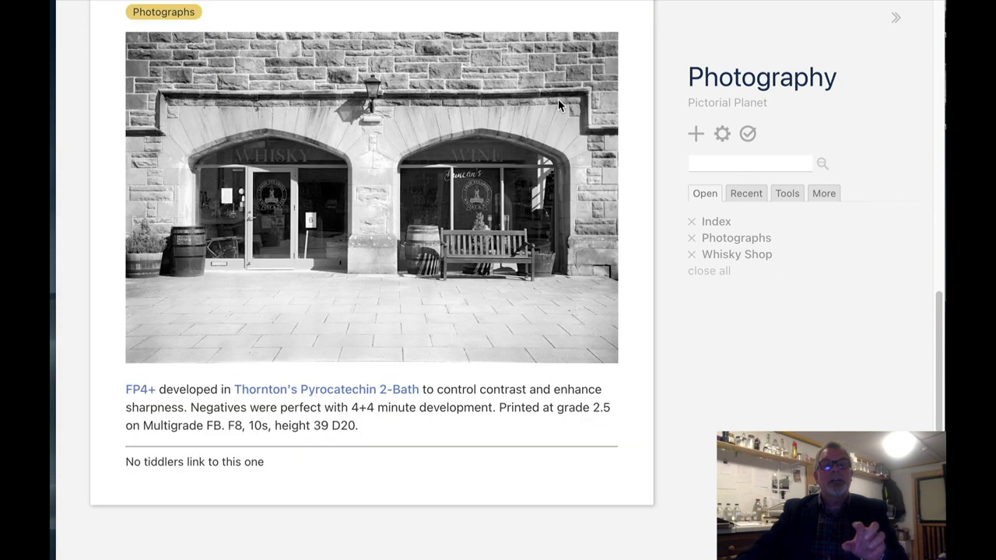
scroll(571, 98, up, 5)
click(604, 224)
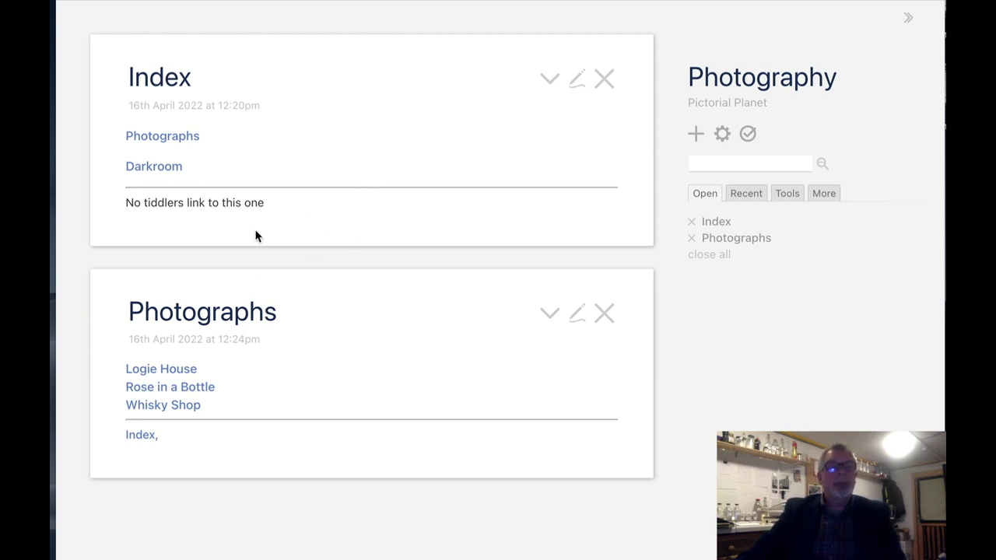
Step: Open the Darkroom list from the Index, open the HP5+ development table, and open the FX15 developer linked in it
click(161, 170)
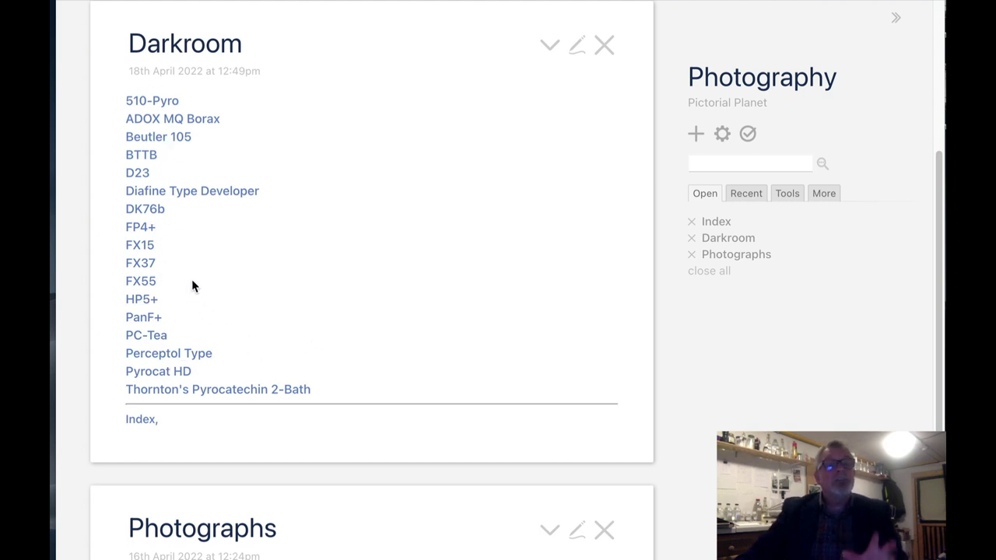
click(133, 302)
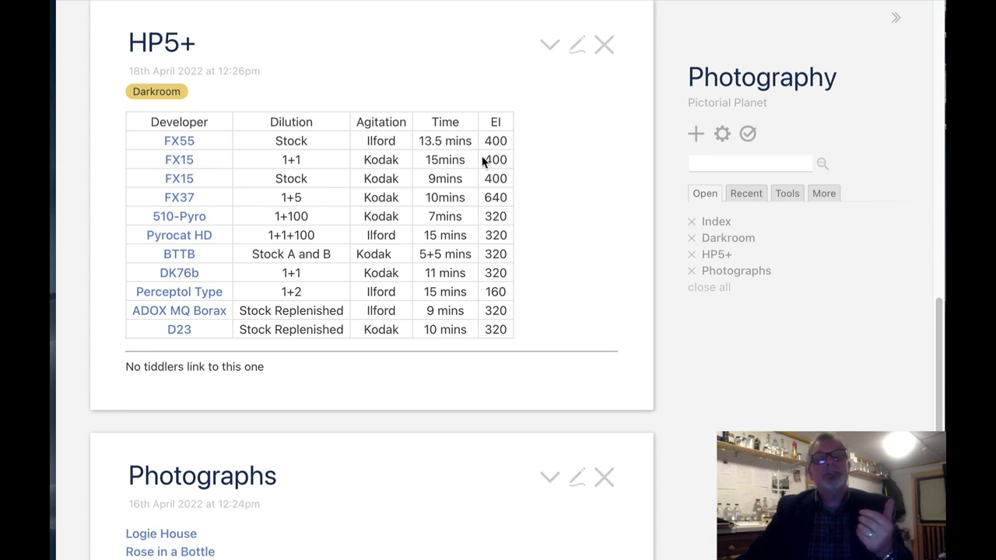
click(179, 161)
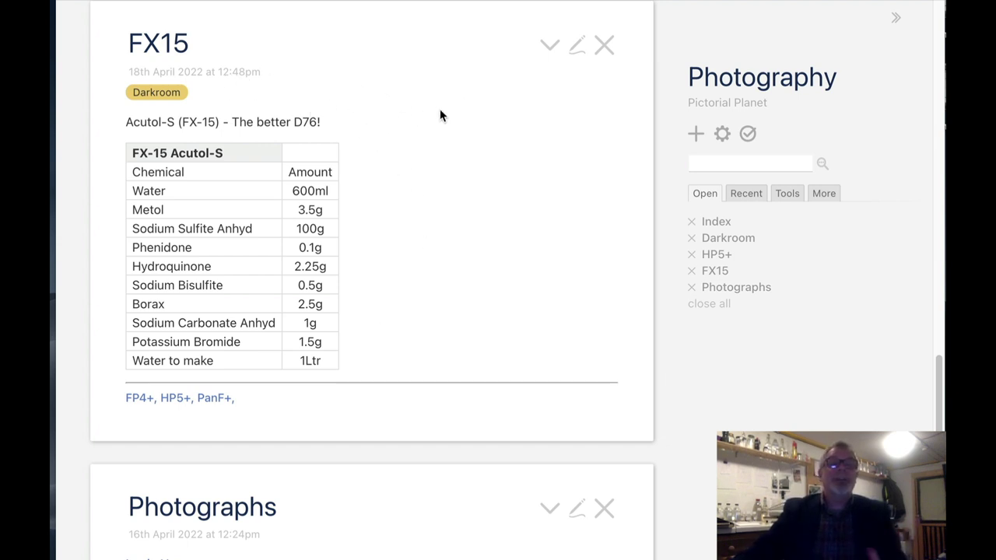
Step: Add the line "A great Crawley developer. One of my favourites!" below the first line of the FX15 tiddler and save it
click(578, 49)
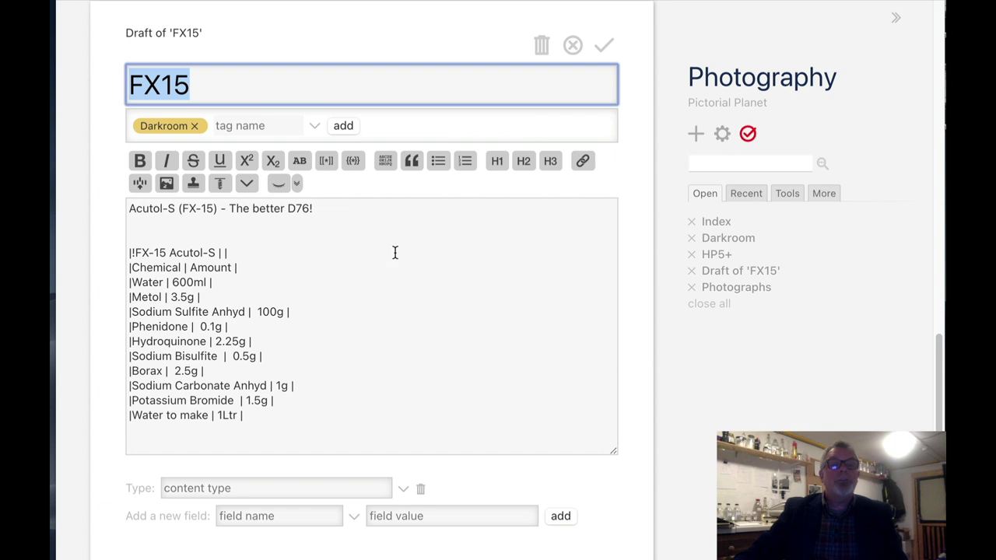
click(355, 210)
key(Return)
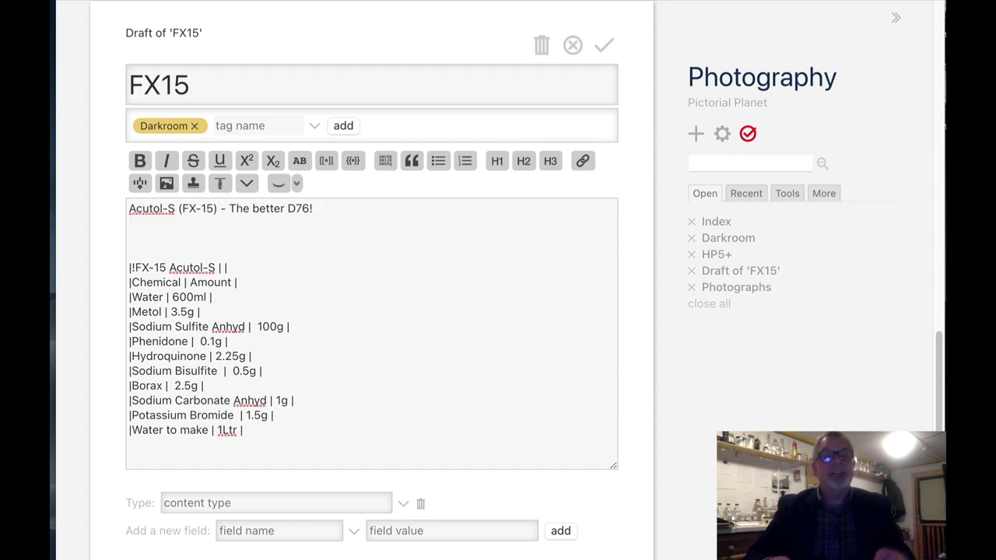
text(A g)
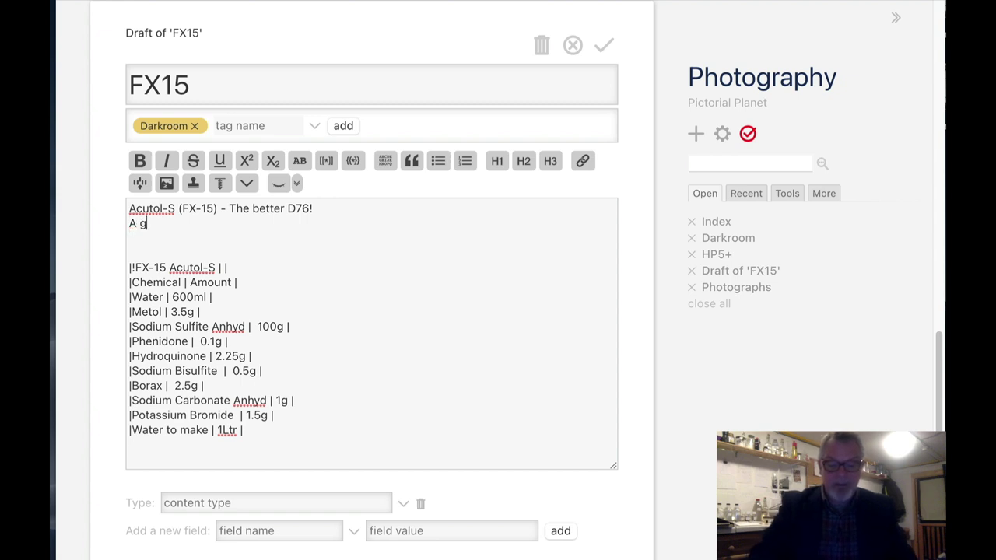
text(reat Crawle)
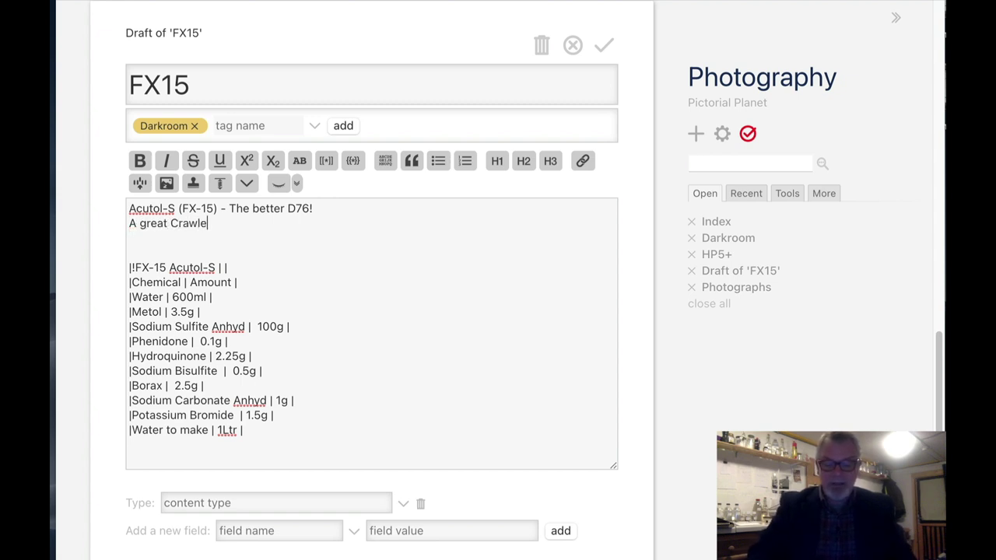
text(y developer. One of my)
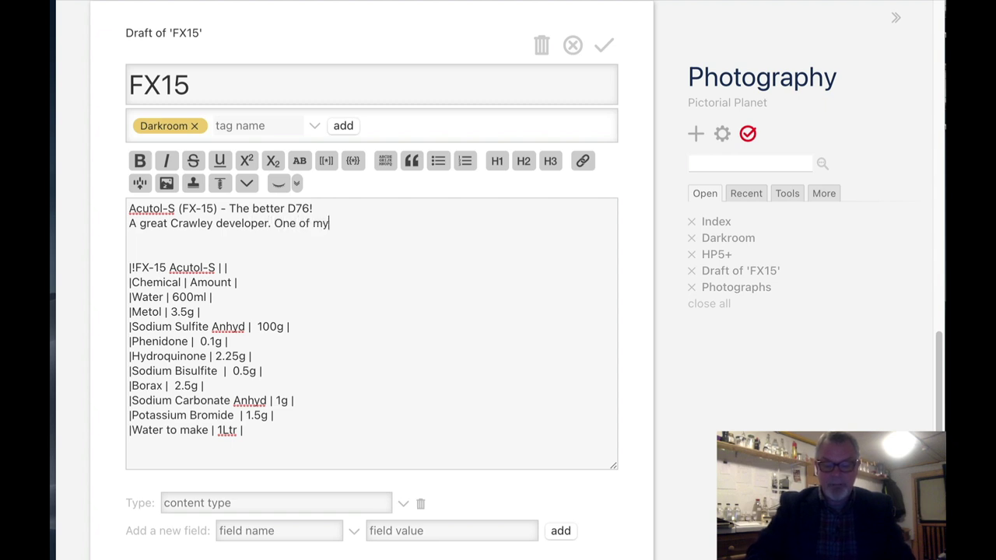
text( favourites!)
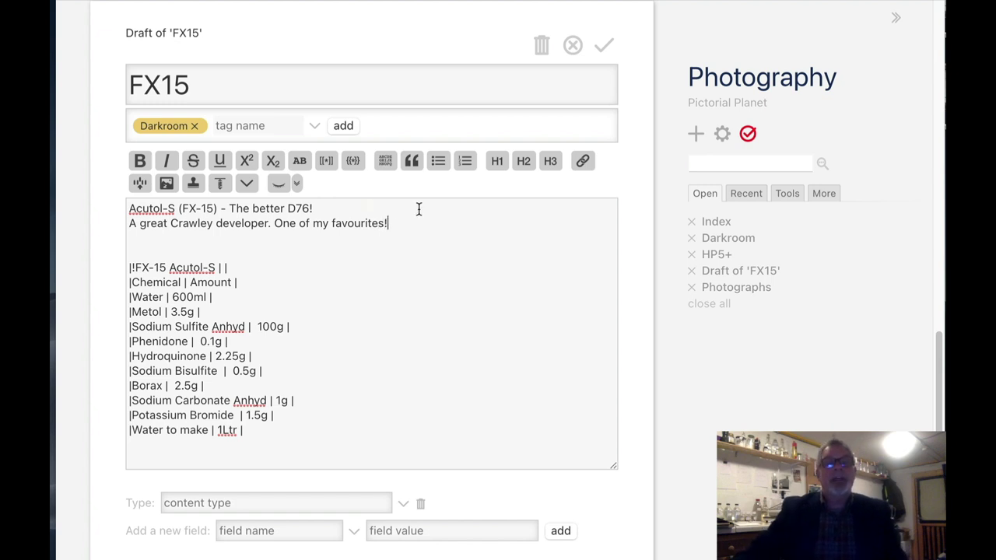
click(606, 51)
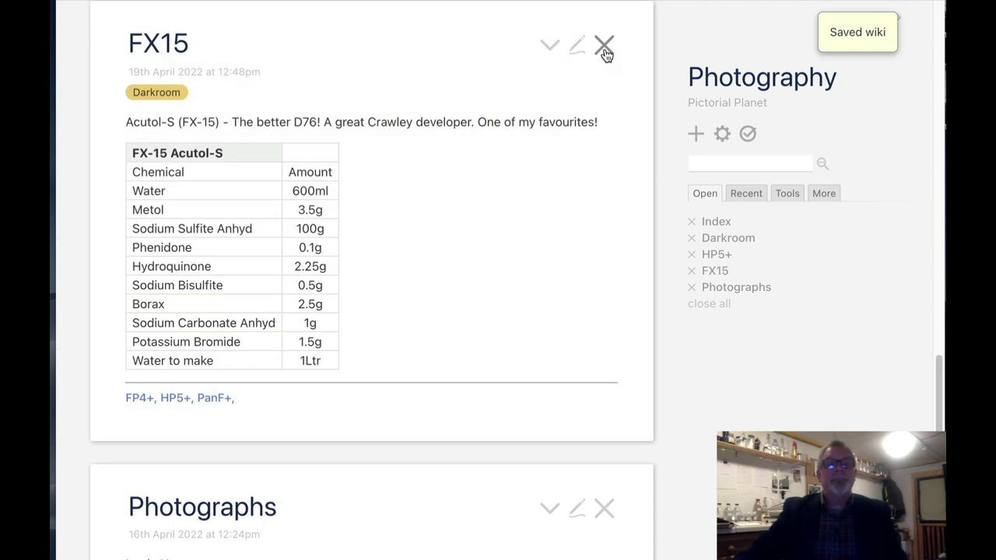
drag(324, 121, 600, 129)
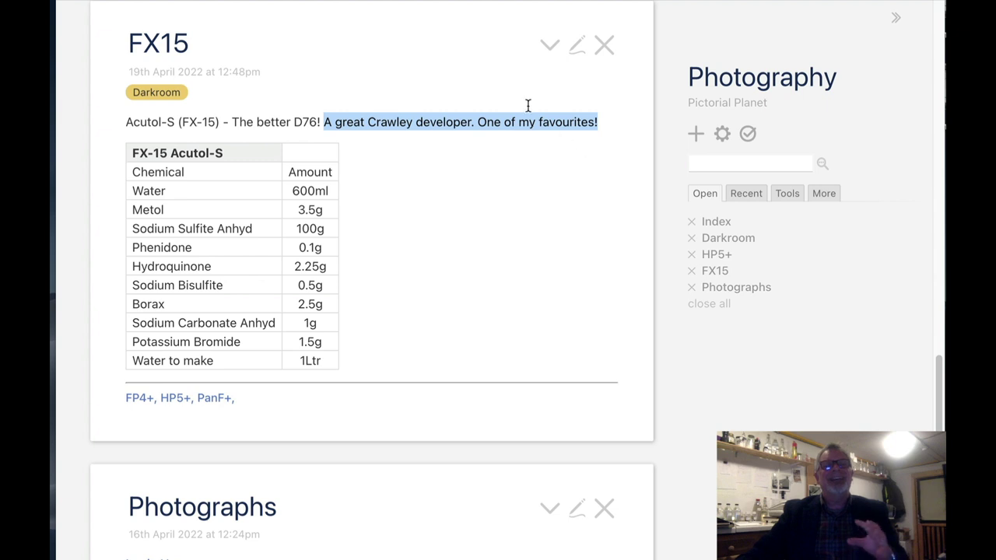
click(444, 223)
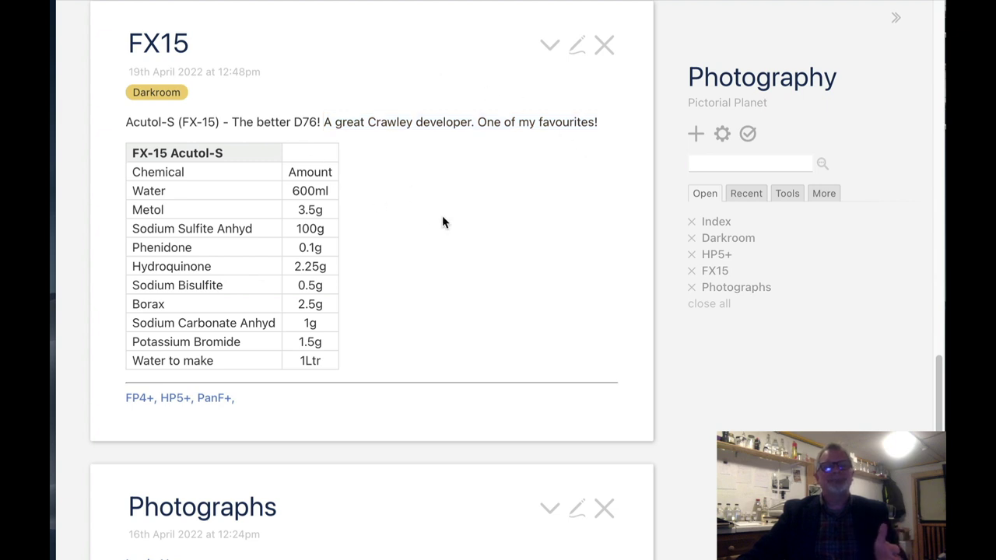
Step: Close the FX15, HP5+ and Darkroom tiddlers
click(602, 46)
scroll(545, 172, up, 6)
click(601, 235)
scroll(579, 248, up, 3)
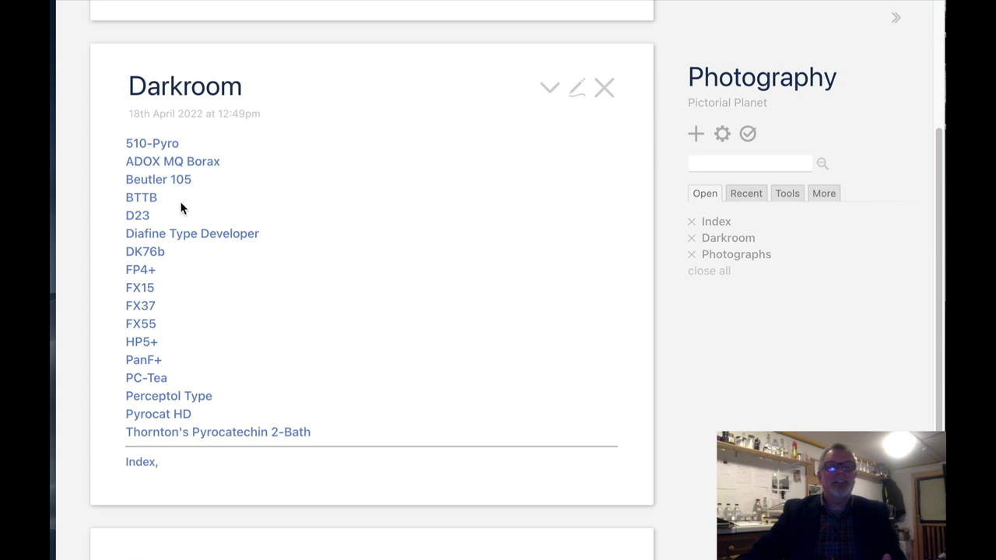
click(605, 88)
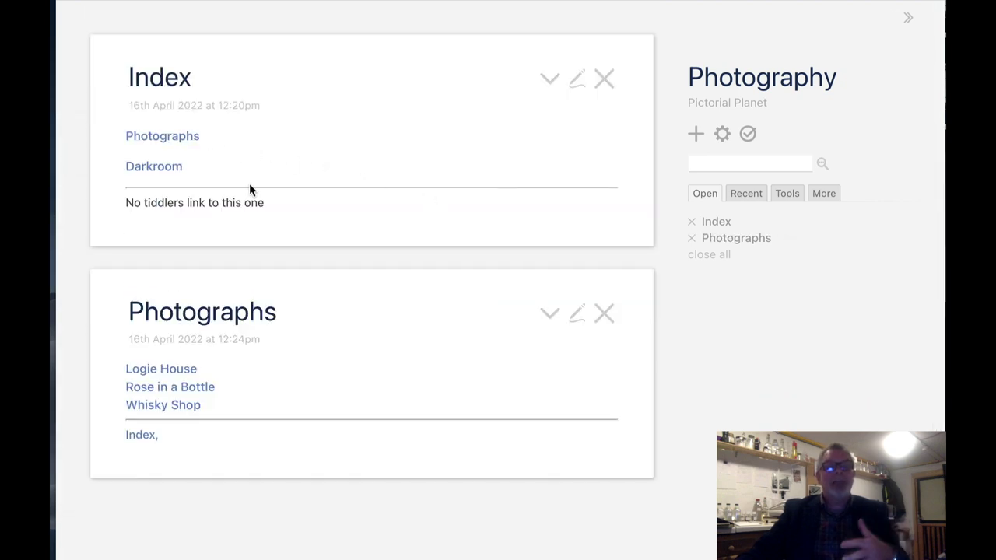
Step: Reopen the Whisky Shop entry, open its linked FP4+ development table, and return to the Whisky Shop photo
click(175, 410)
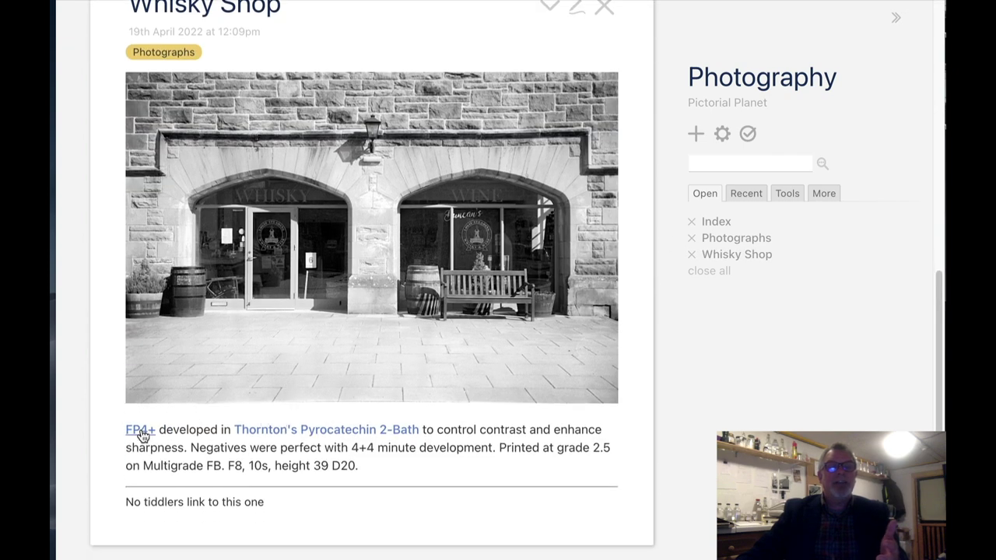
click(142, 433)
scroll(371, 231, up, 3)
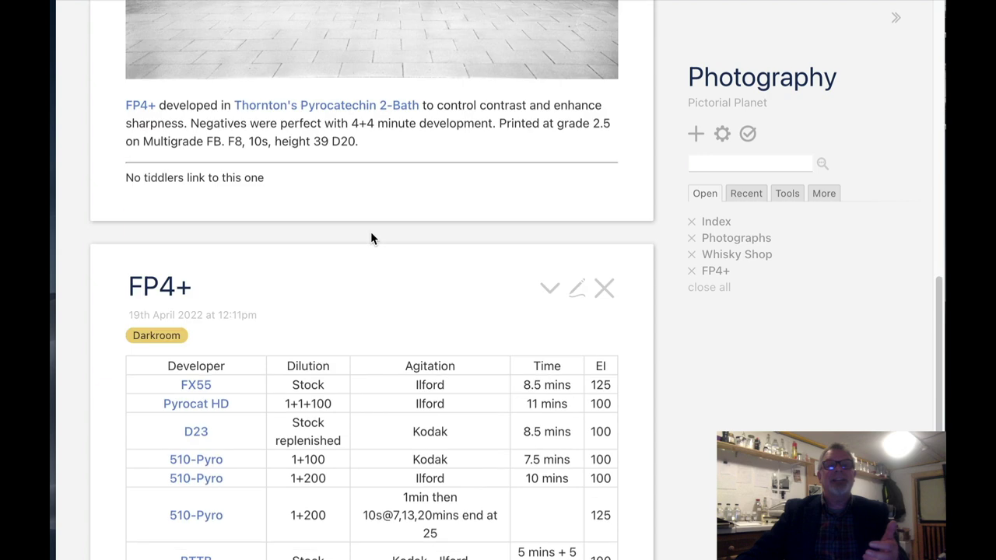
scroll(371, 231, up, 5)
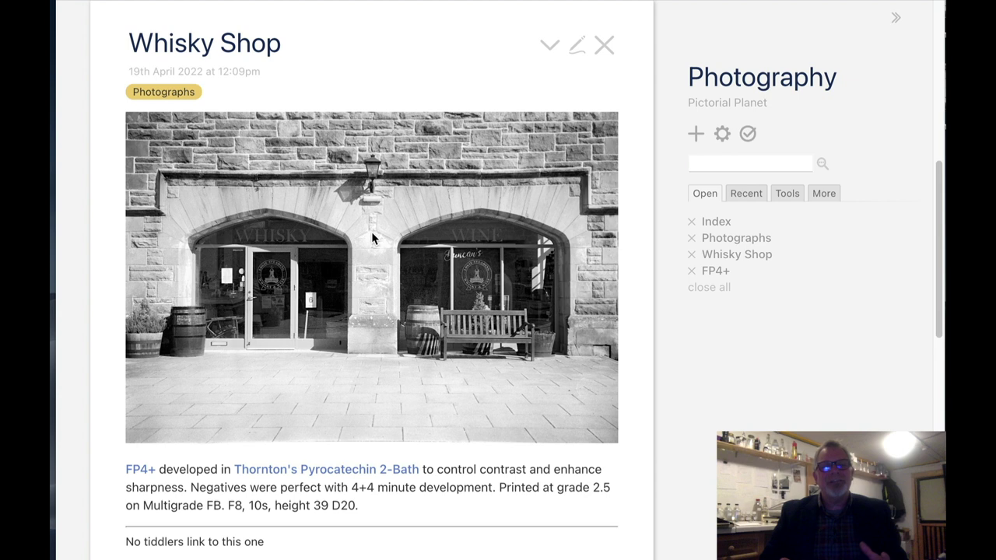
Step: Switch to the tiddlywiki.com site and look through the HelloThere tiddler down to the empty-copy download in GettingStarted
scroll(371, 231, up, 1)
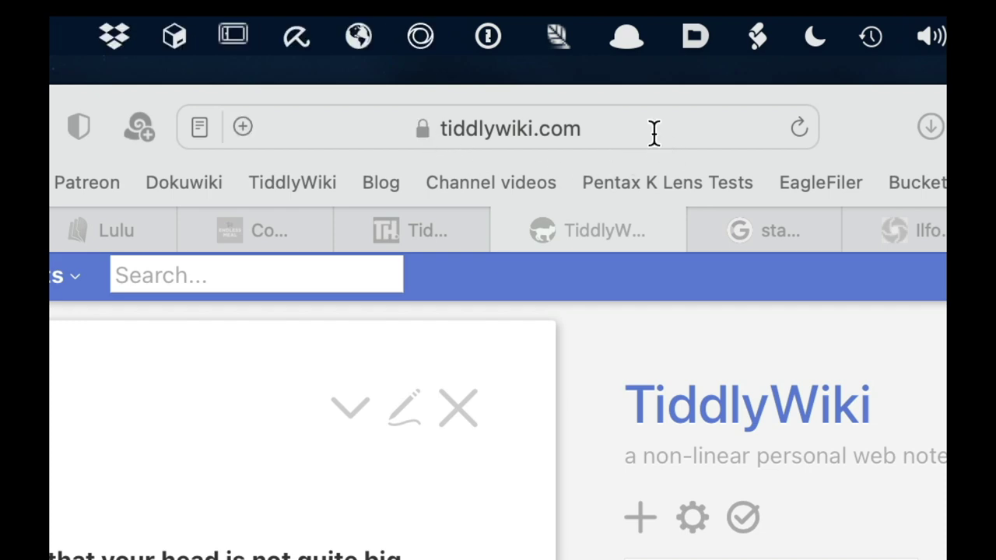
click(653, 133)
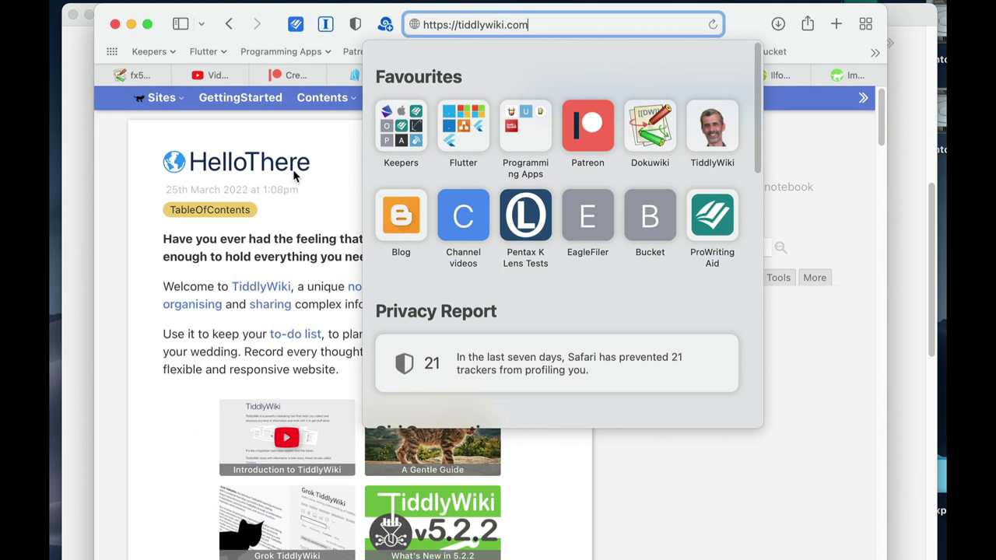
click(335, 163)
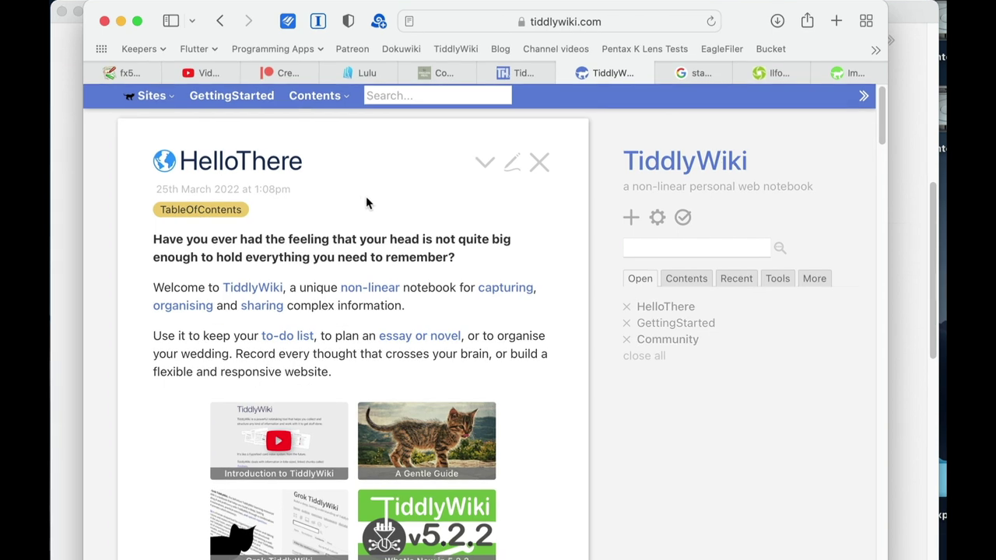
scroll(366, 200, down, 3)
scroll(365, 196, down, 10)
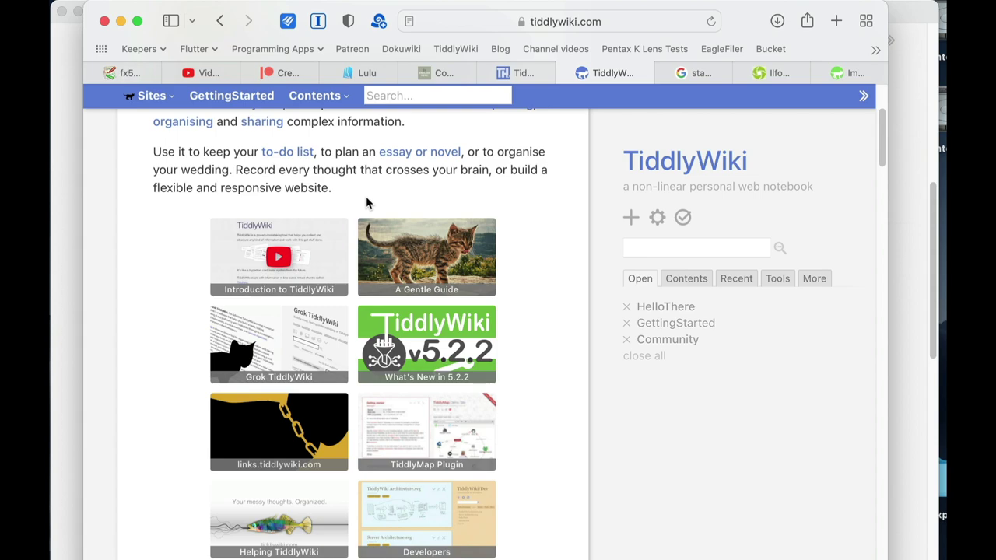
scroll(366, 196, down, 8)
scroll(366, 197, down, 10)
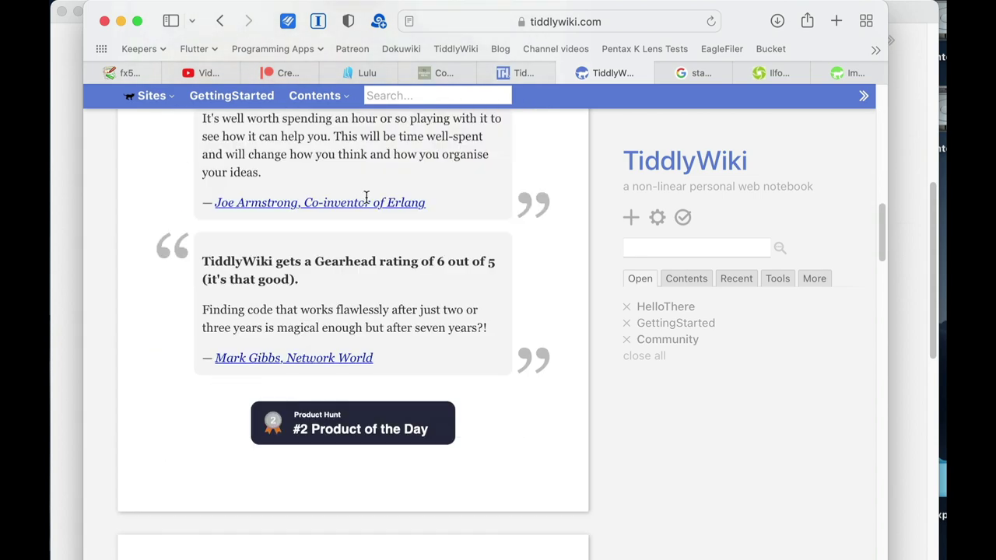
scroll(365, 196, down, 2)
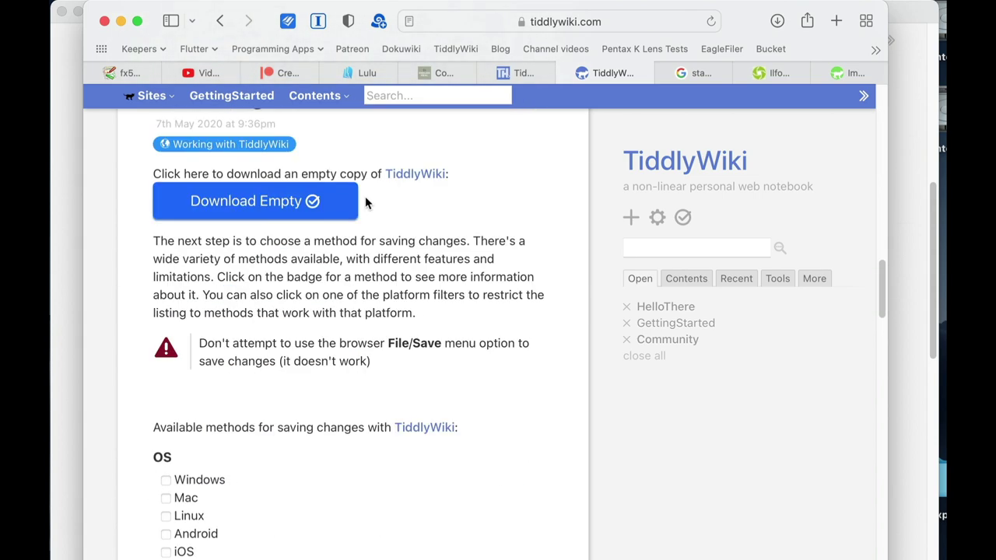
scroll(365, 196, up, 2)
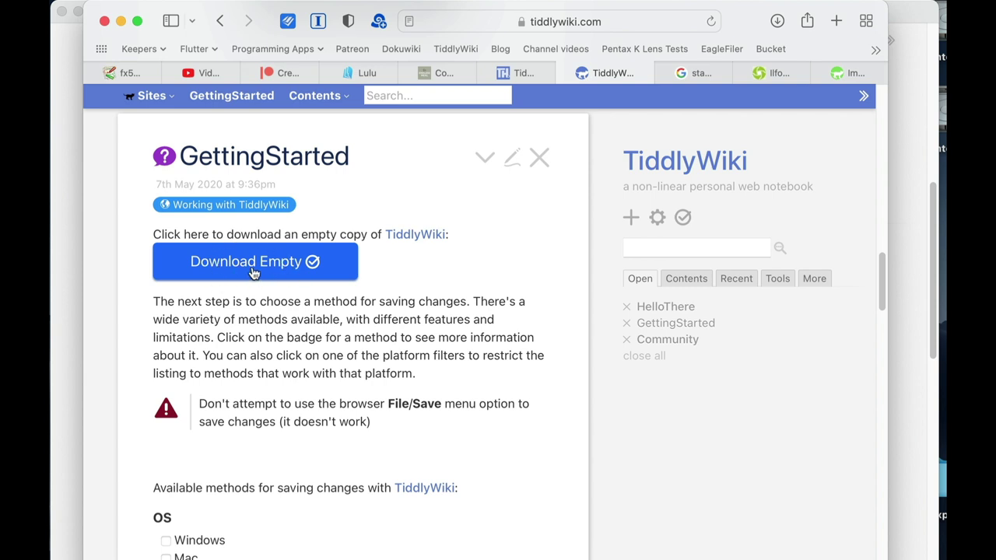
Step: Filter the GettingStarted saving methods to Mac, examine the listed options, and clear the filter
scroll(253, 273, down, 5)
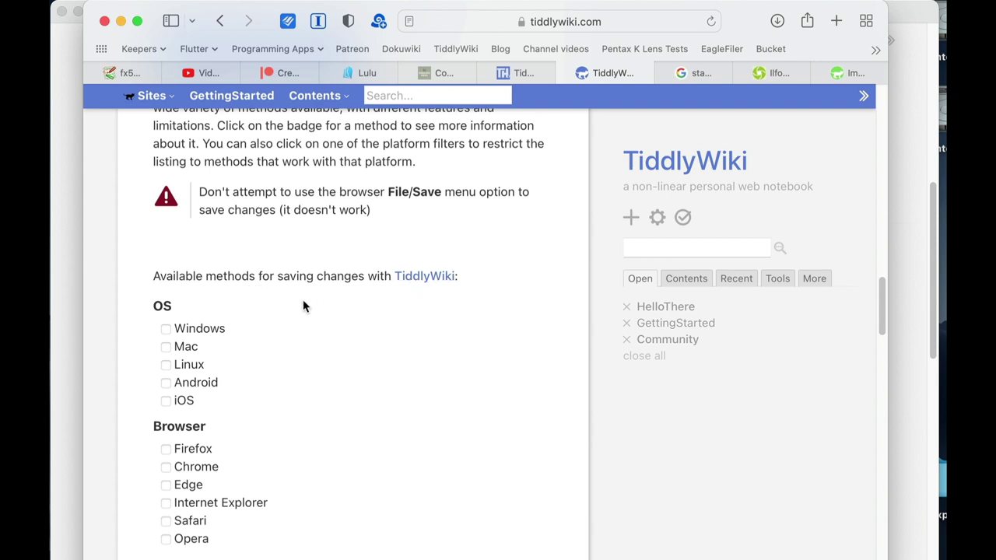
scroll(291, 302, down, 2)
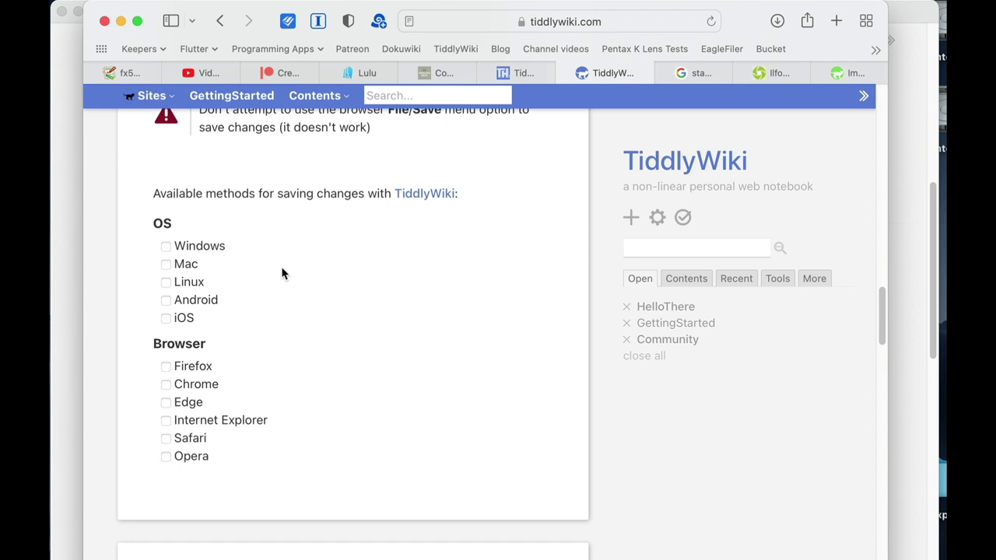
click(166, 265)
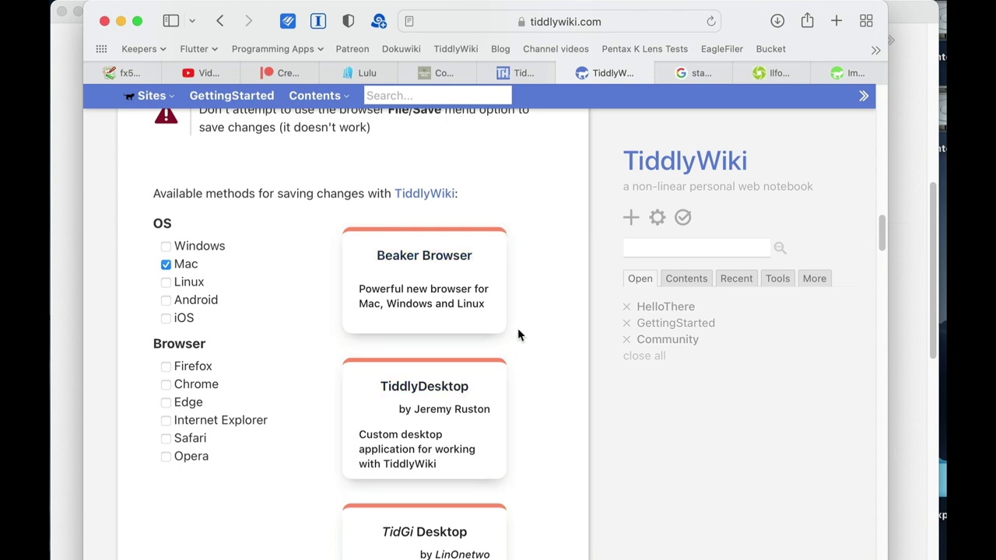
scroll(518, 335, down, 1)
scroll(517, 330, down, 3)
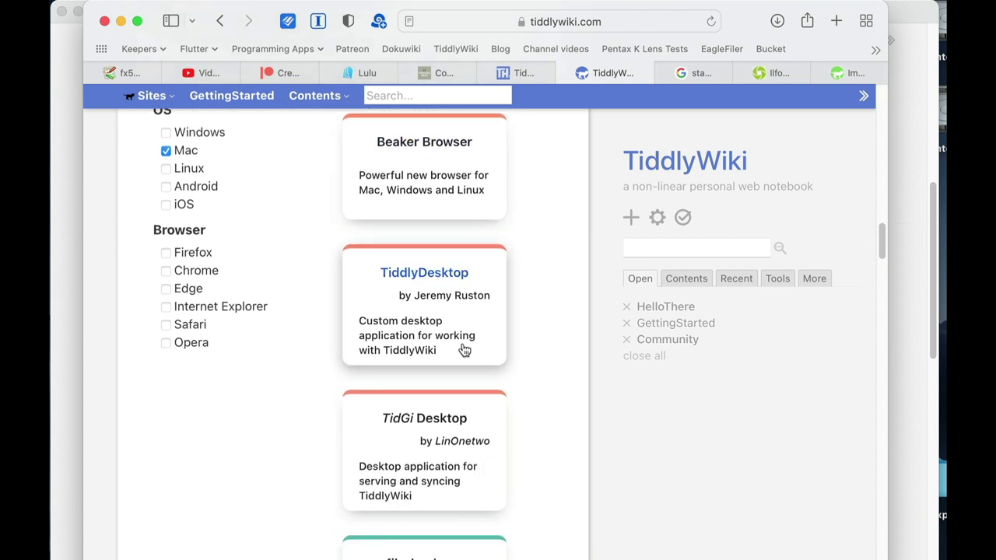
scroll(462, 349, down, 3)
scroll(465, 352, down, 4)
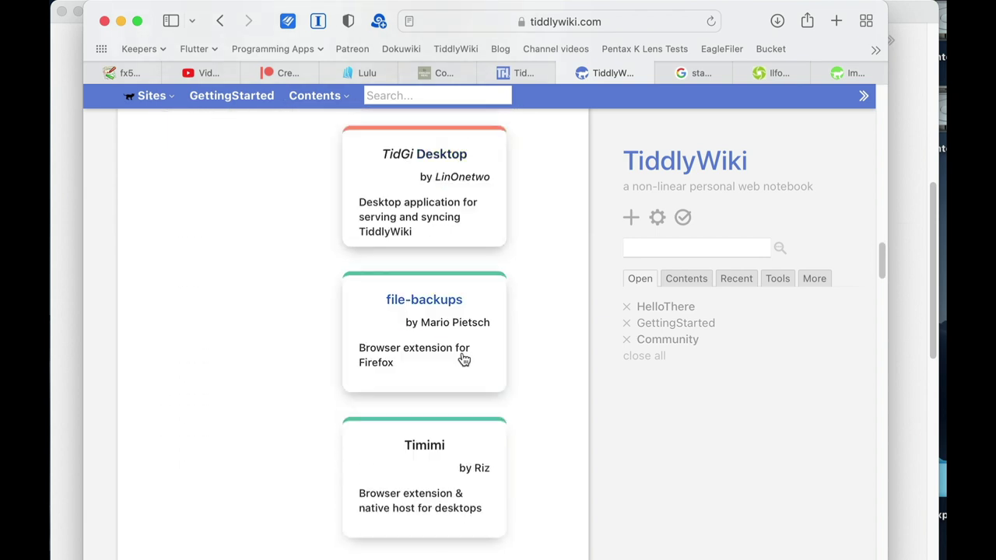
scroll(463, 358, up, 8)
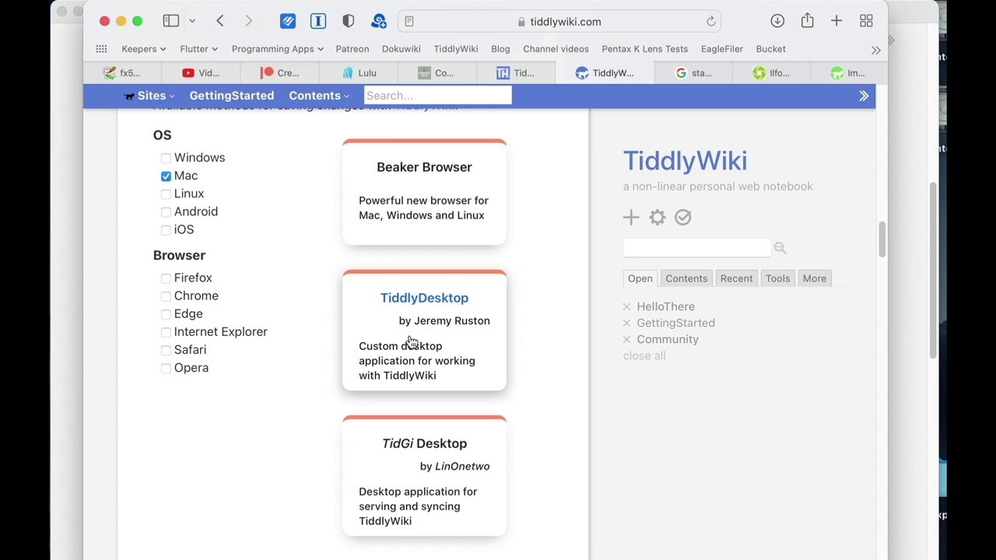
scroll(410, 342, up, 3)
click(166, 272)
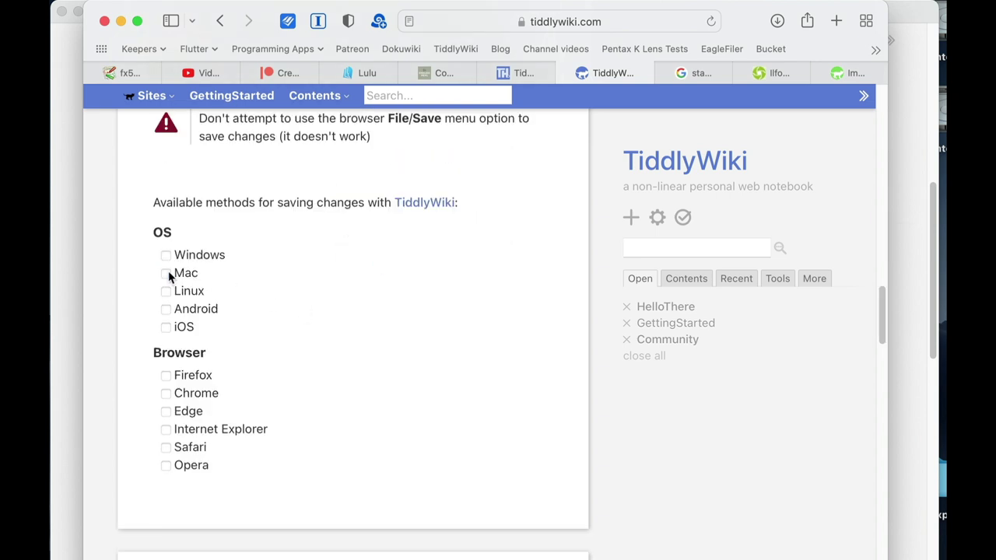
Step: Show the saving methods for Windows and for Android in turn, clearing each filter after viewing it
click(166, 256)
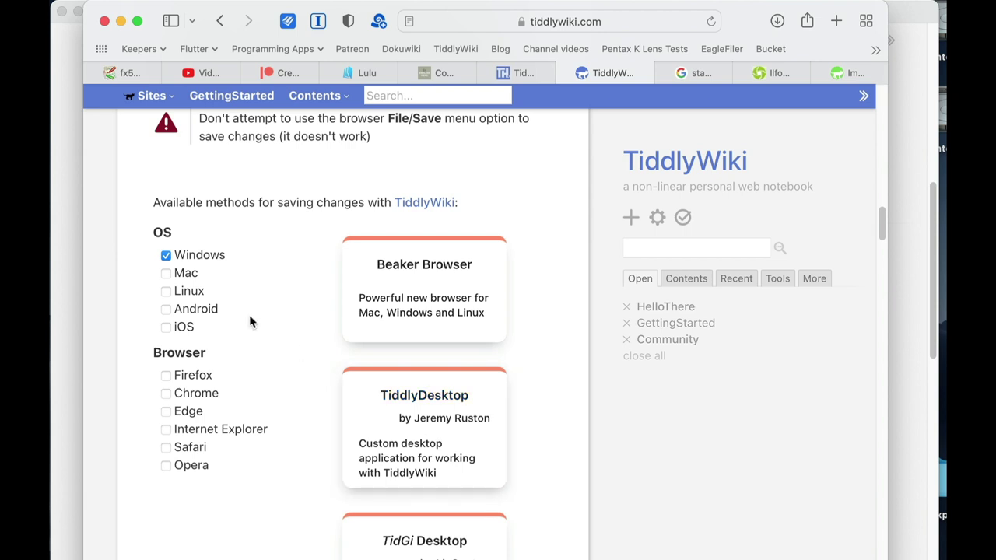
click(166, 256)
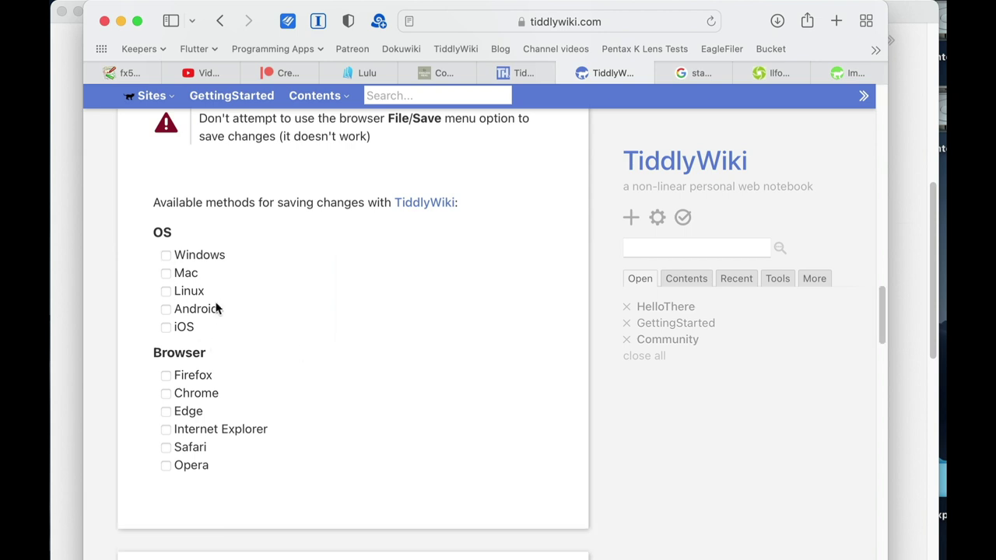
click(165, 309)
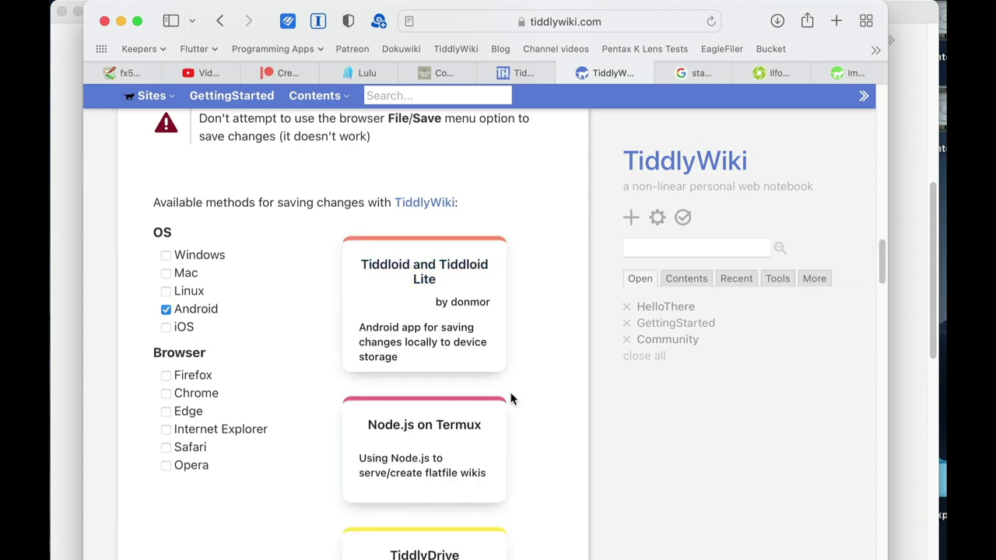
scroll(511, 400, down, 5)
scroll(511, 398, up, 5)
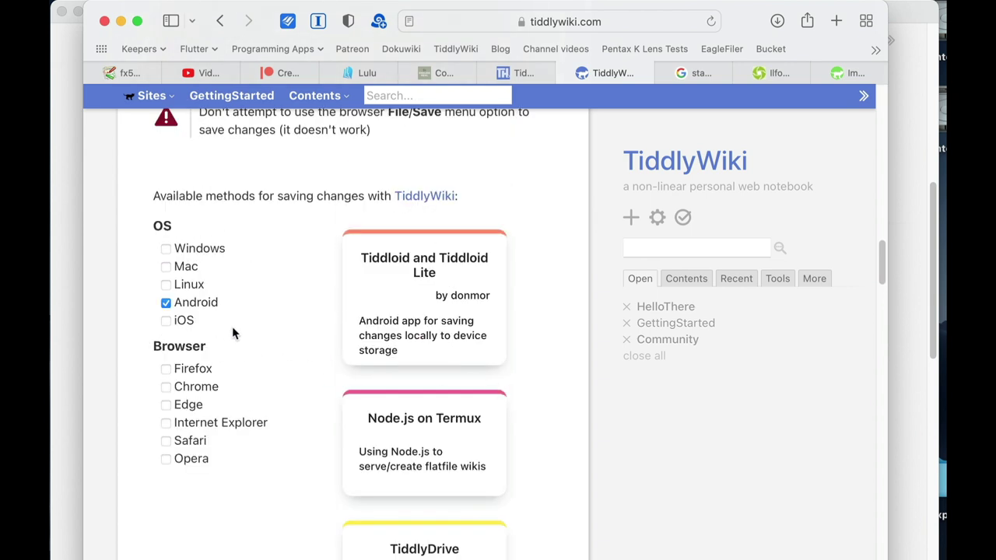
click(166, 303)
Step: Filter the saving methods to iOS, check the Quine entry, and clear the filter
click(166, 321)
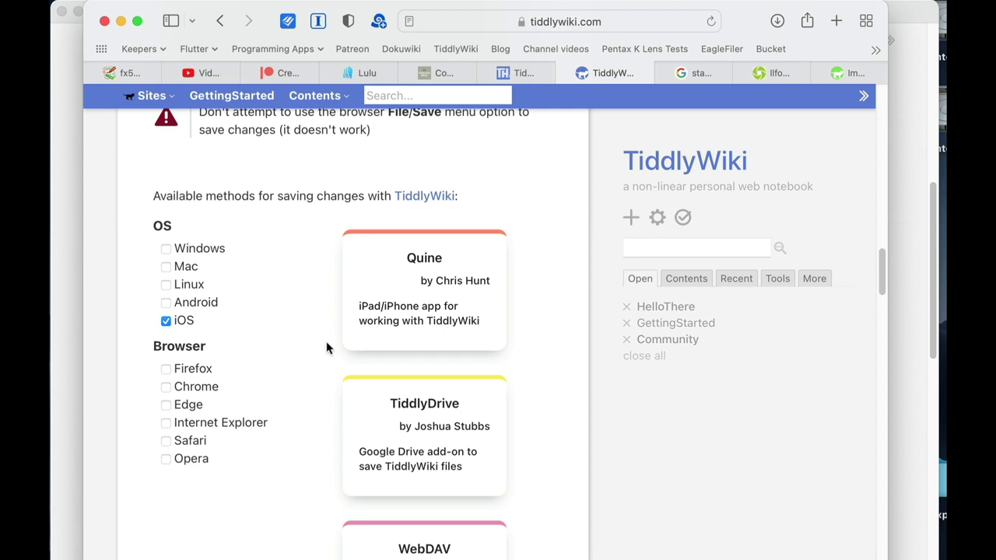
scroll(332, 348, down, 1)
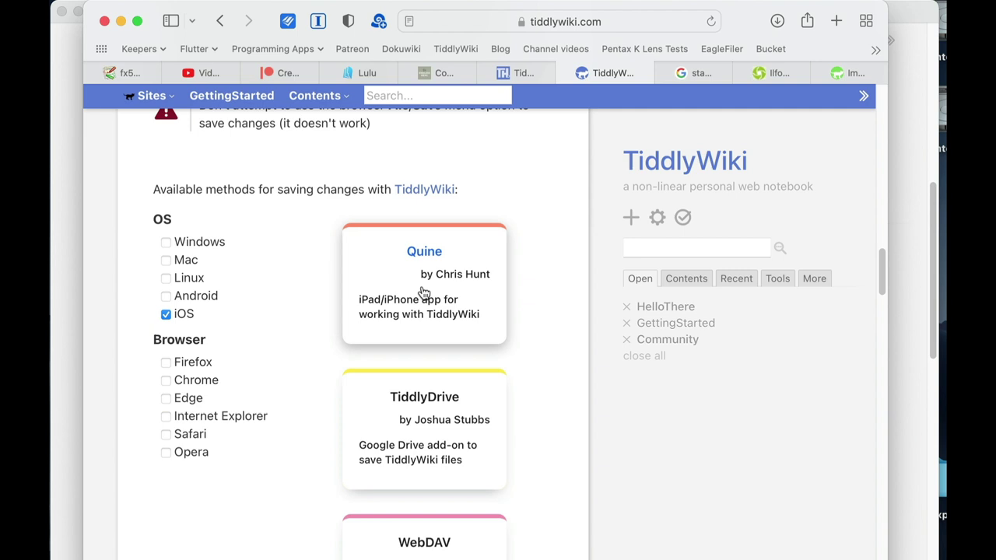
click(166, 315)
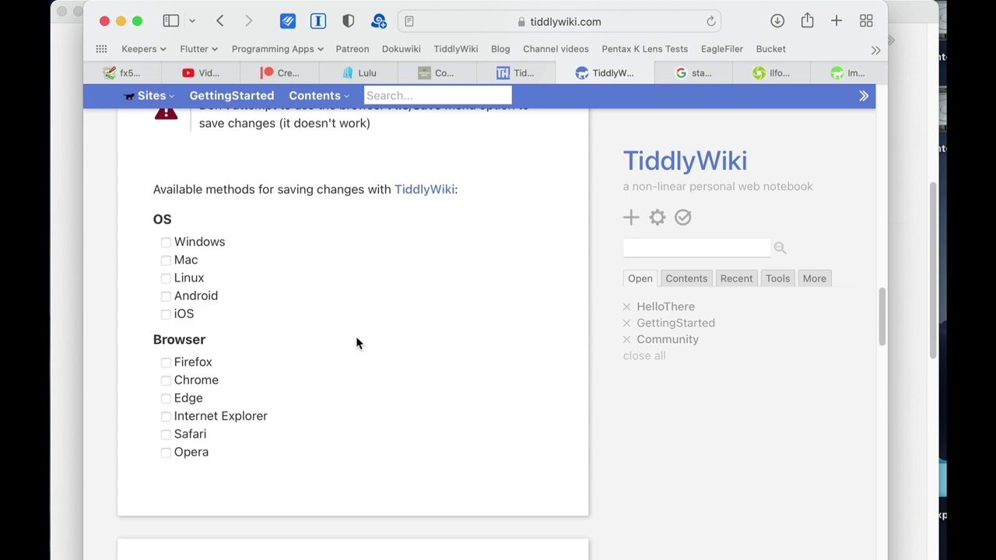
Step: Look through the Community tiddler's resource categories and latest entries, and return to HelloThere
scroll(360, 343, up, 1)
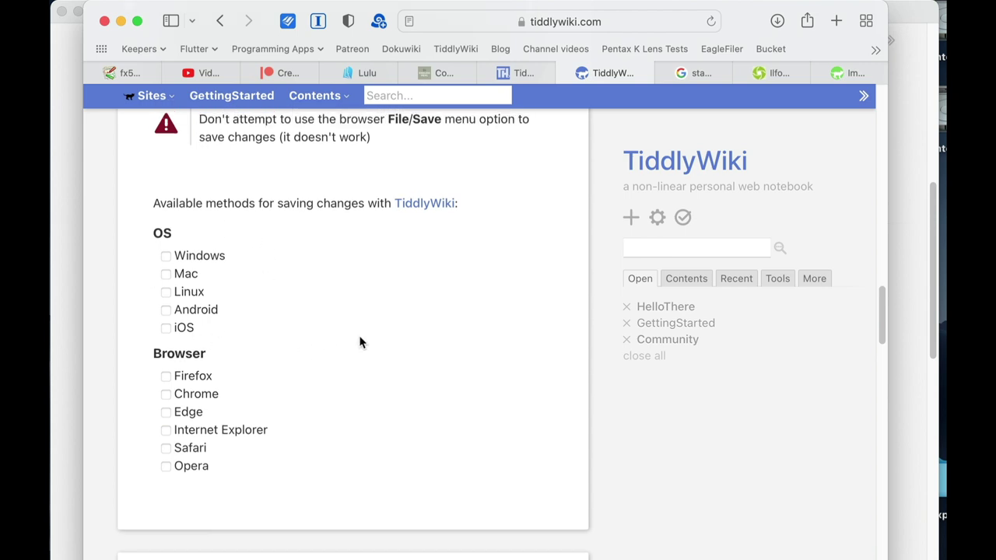
scroll(359, 342, down, 10)
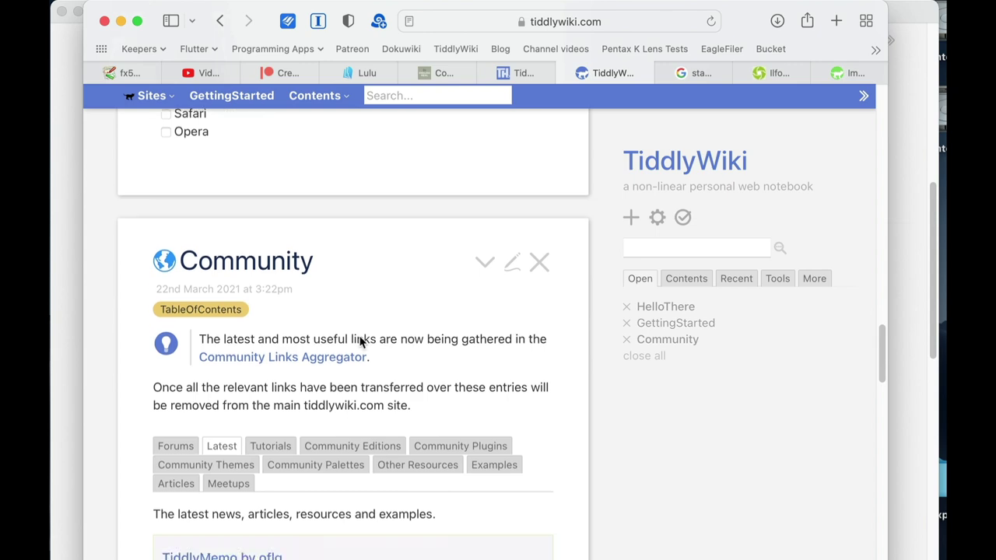
scroll(411, 380, down, 5)
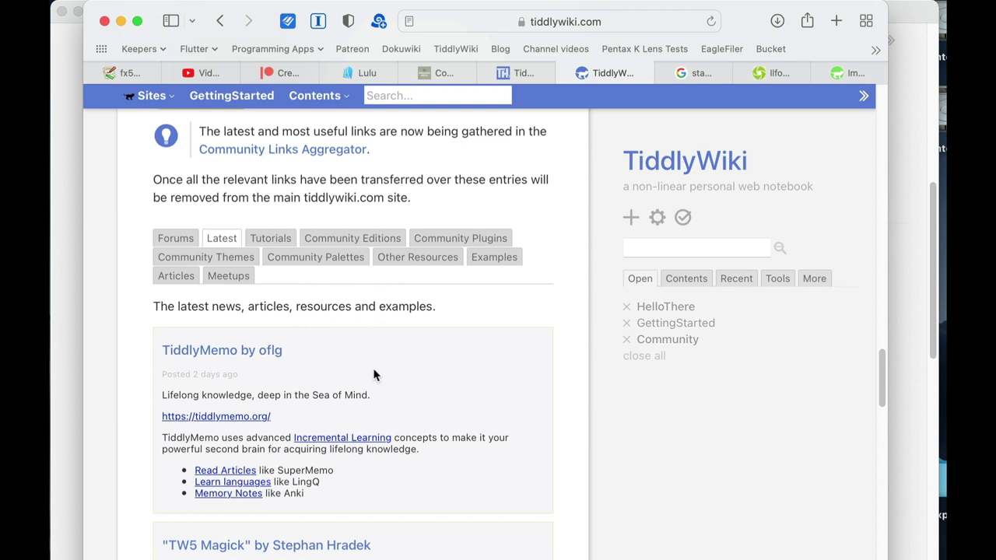
scroll(376, 372, down, 7)
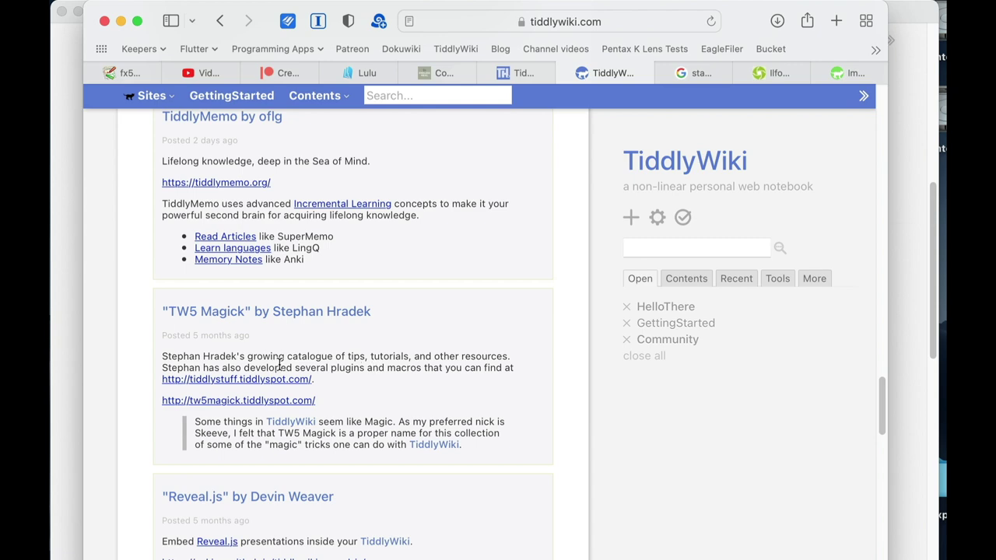
scroll(279, 369, up, 15)
scroll(283, 371, up, 10)
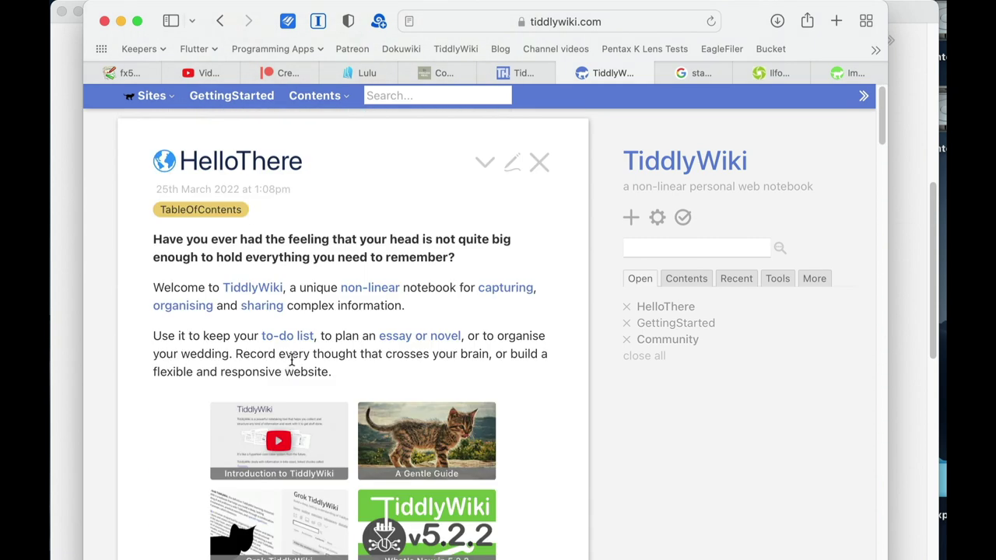
Step: Download an empty copy of TiddlyWiki from GettingStarted and allow downloads from tiddlywiki.com
scroll(292, 362, down, 10)
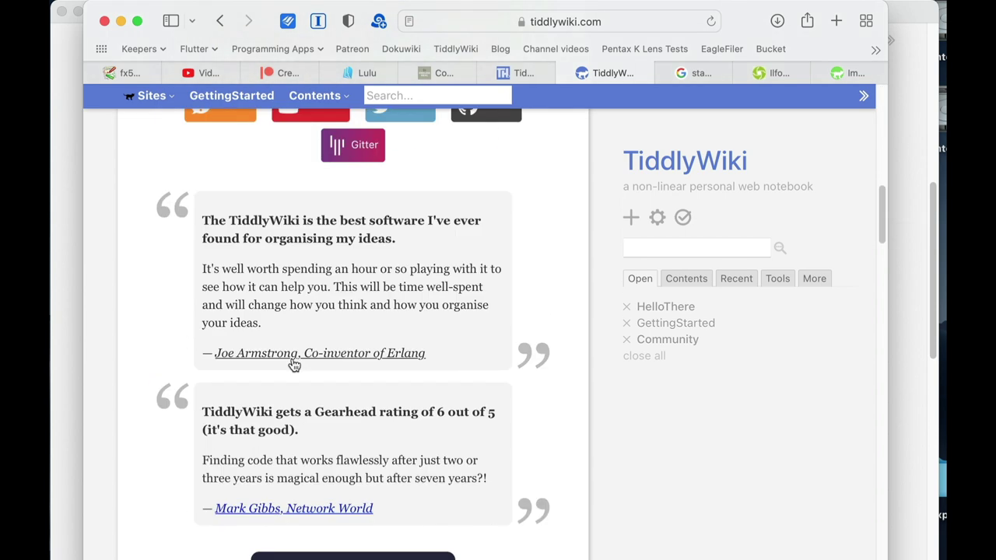
scroll(294, 364, down, 5)
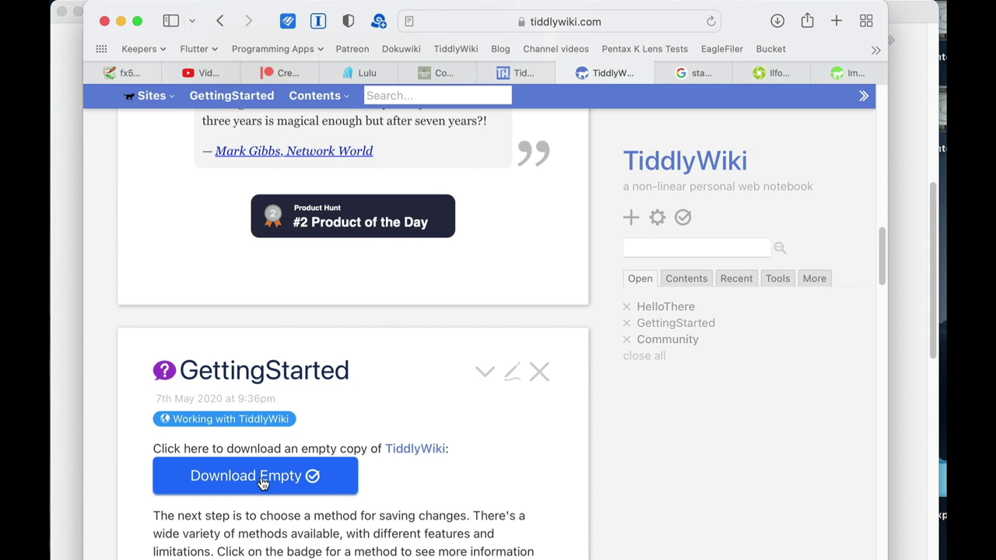
click(263, 481)
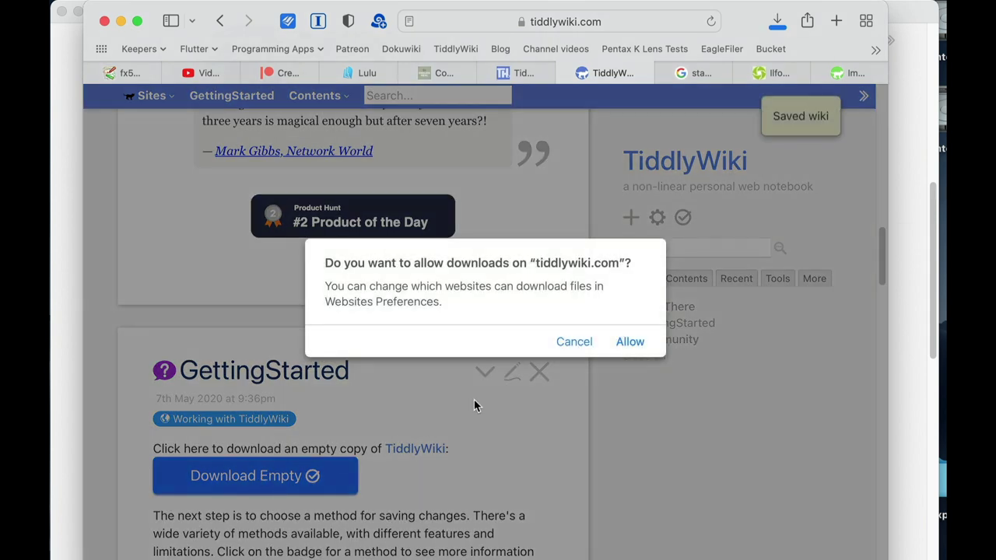
click(628, 343)
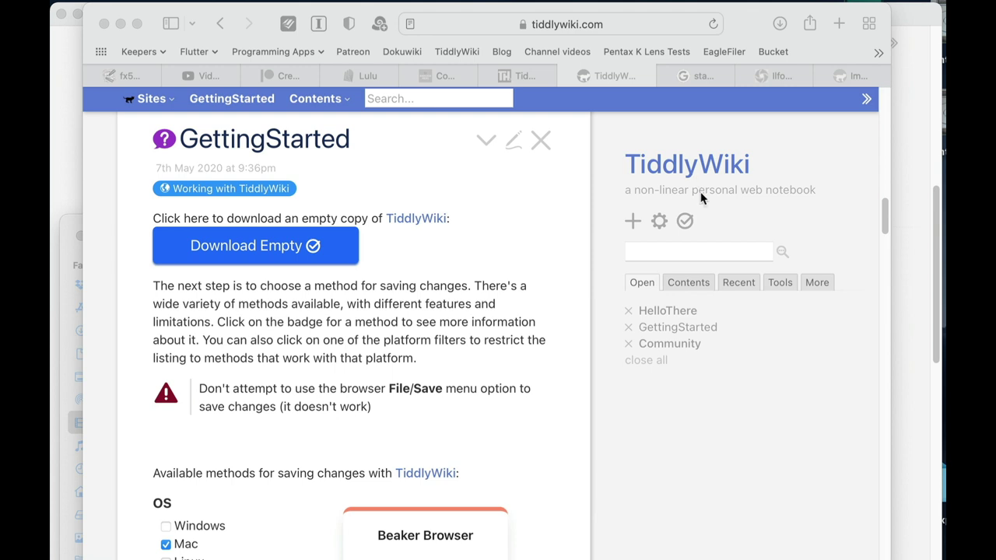
Step: Open TiddlyDesktop from the Mac saving methods, follow its GitHub releases link, and find the mac64 package among the assets
scroll(528, 271, down, 10)
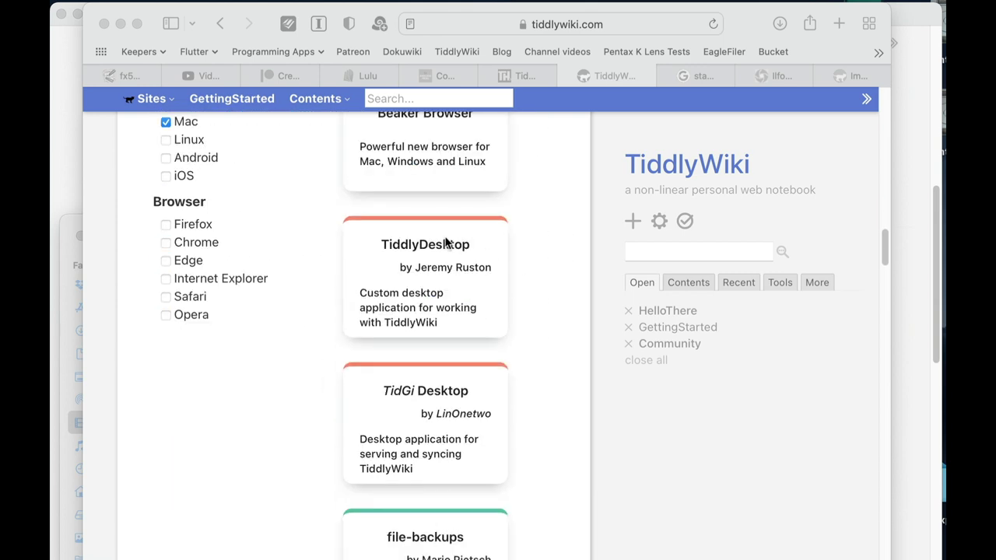
scroll(448, 245, up, 3)
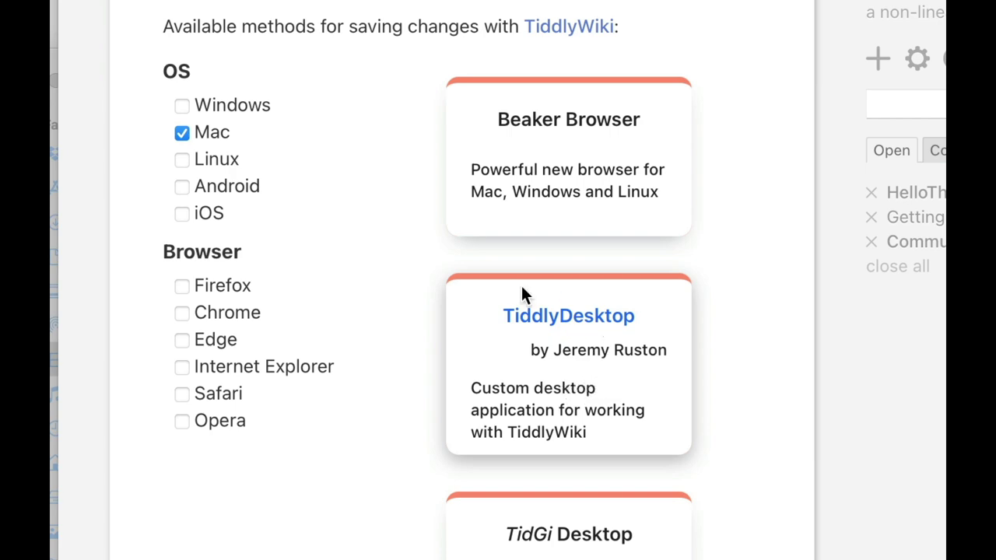
click(562, 345)
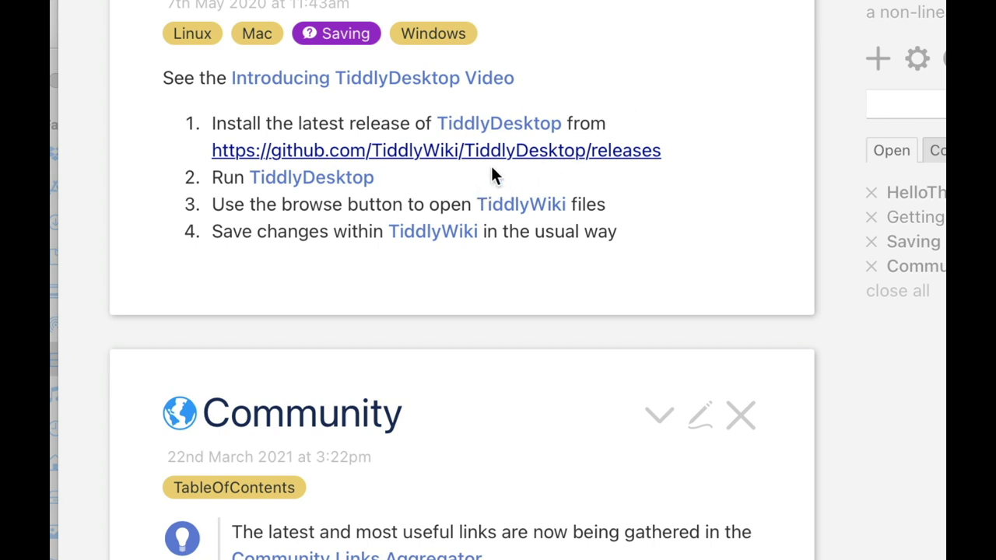
click(396, 151)
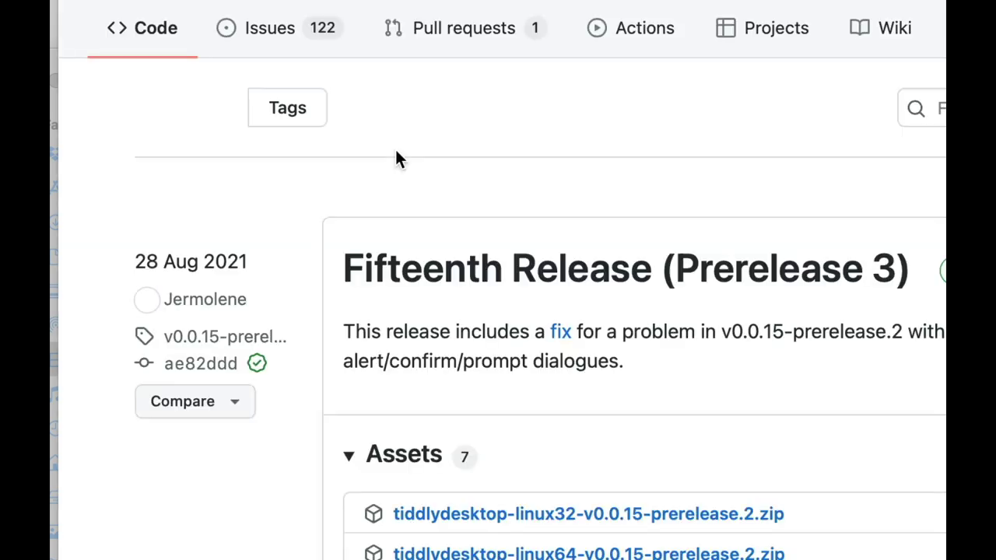
scroll(294, 72, down, 5)
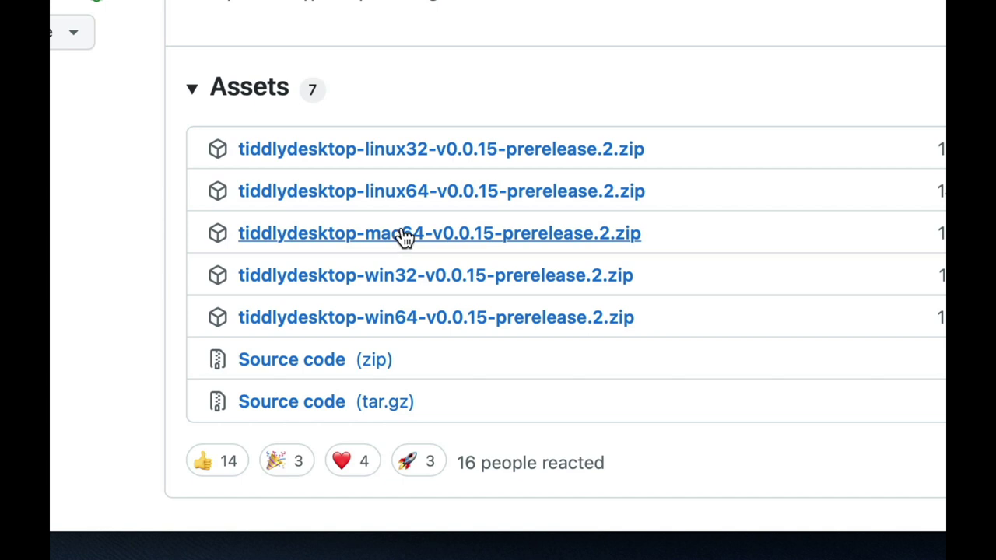
Step: Switch to Finder and check the downloaded empty.html and the contents of the TiddlyDesktop folder in Downloads
key(super+Tab)
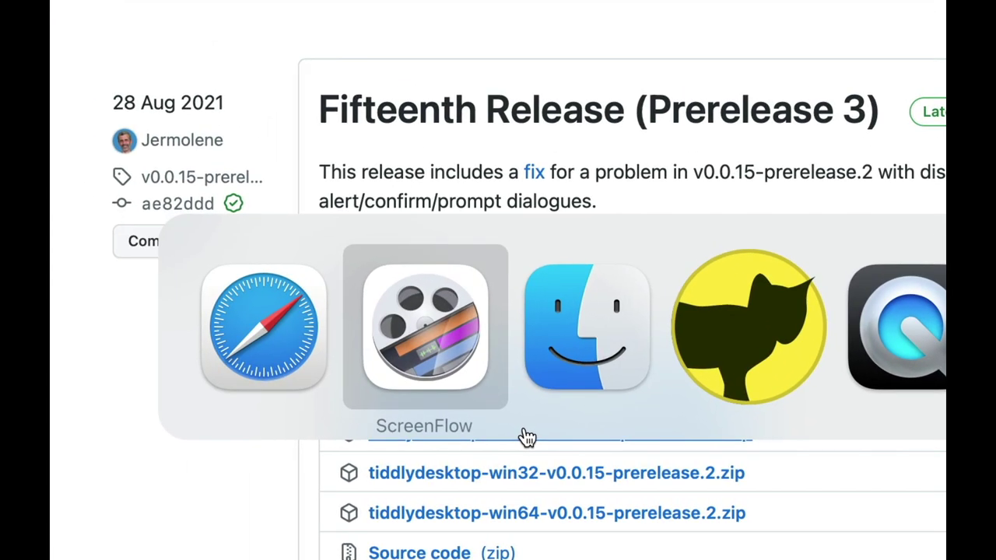
key(super+Tab)
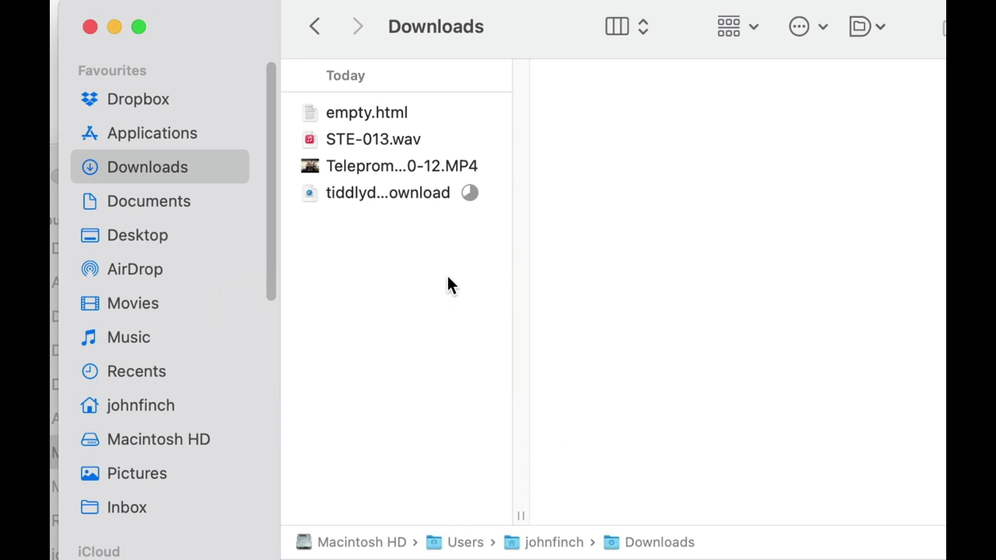
click(352, 112)
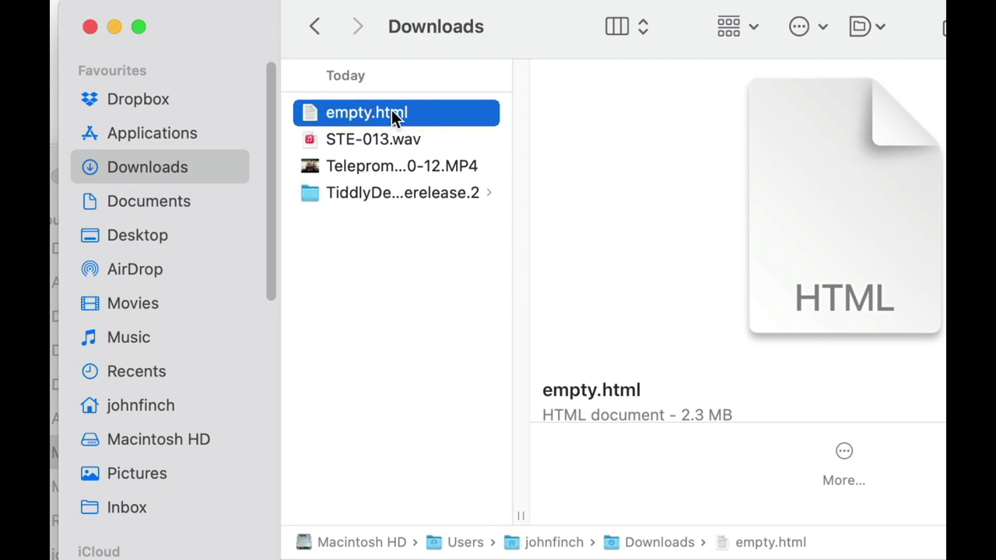
click(375, 193)
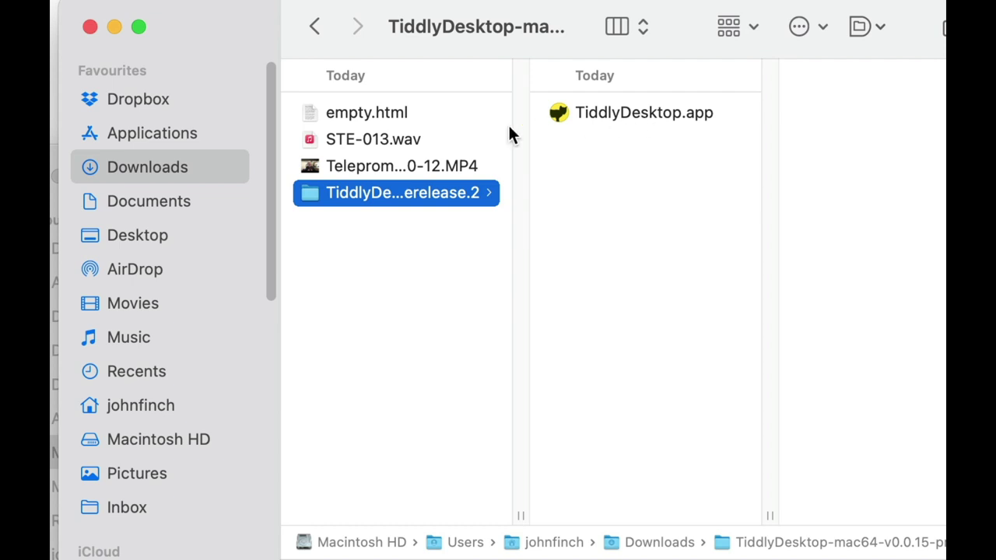
Step: Rename the empty.html file in Downloads as Photography.html
click(361, 115)
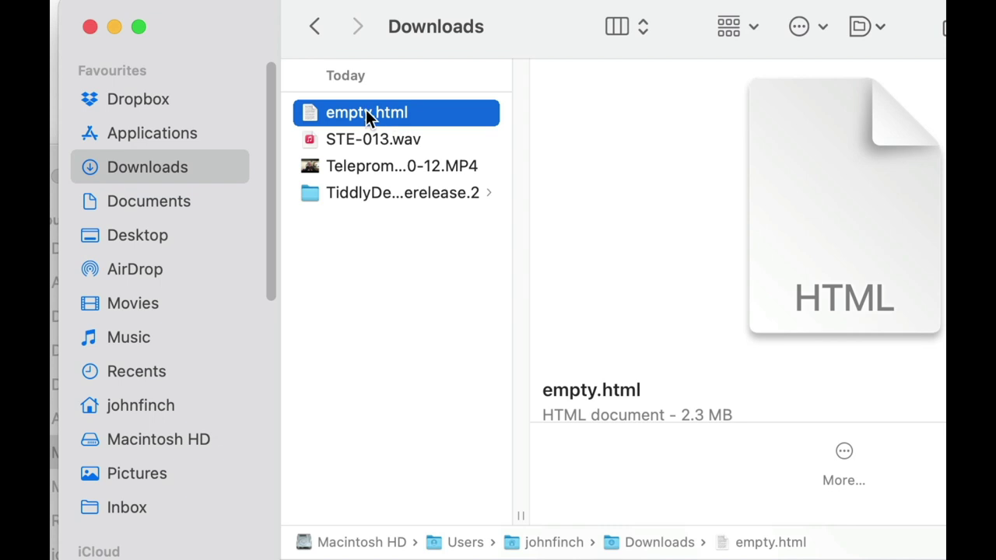
click(354, 111)
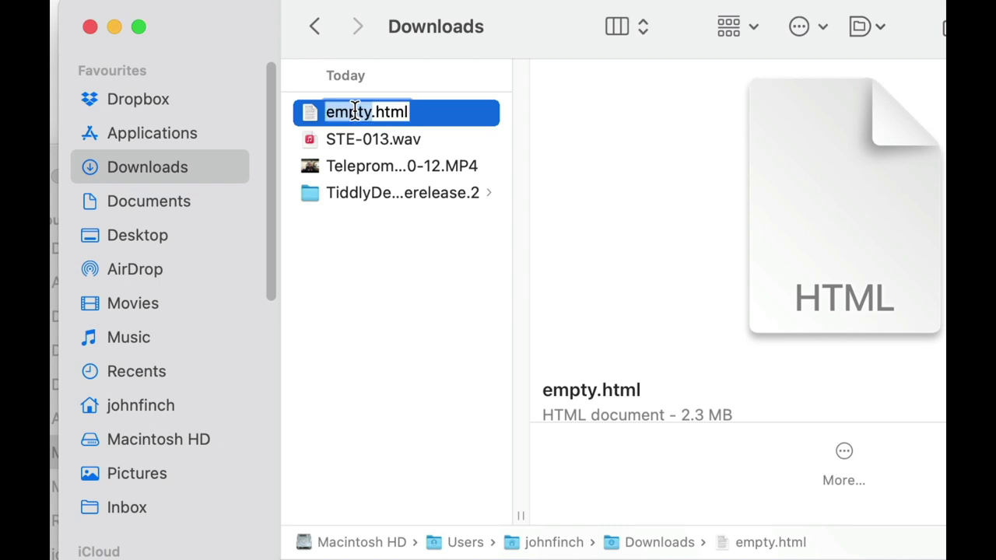
text(Photo)
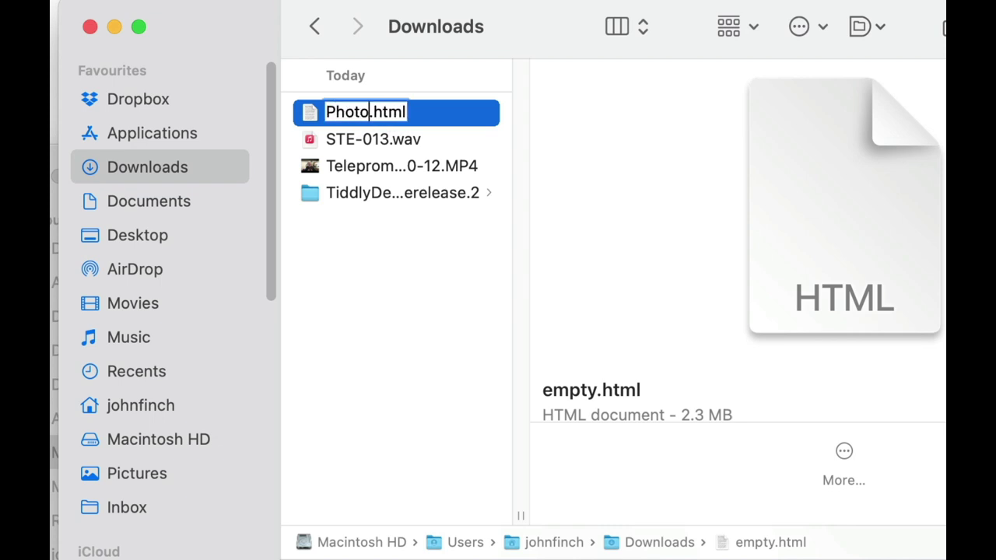
text(graphy)
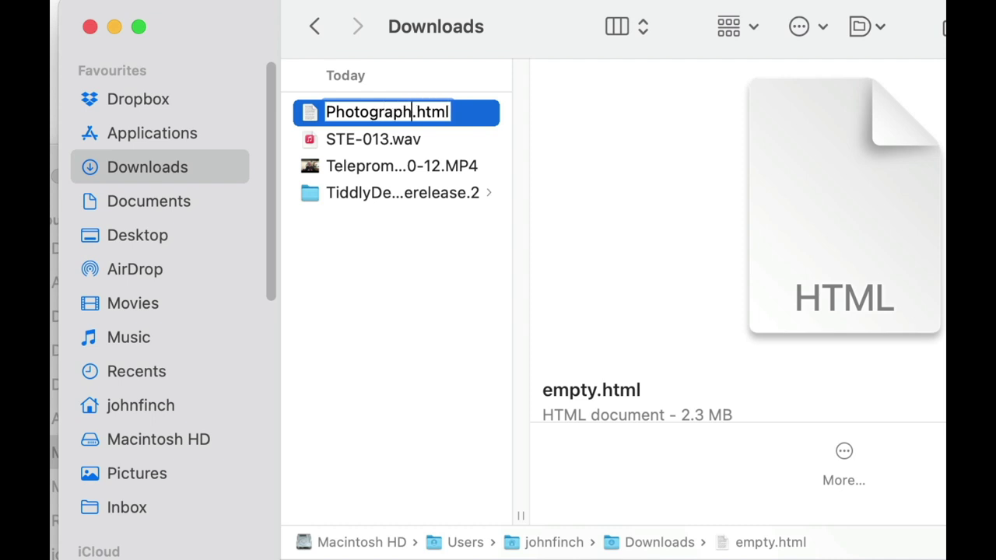
key(Return)
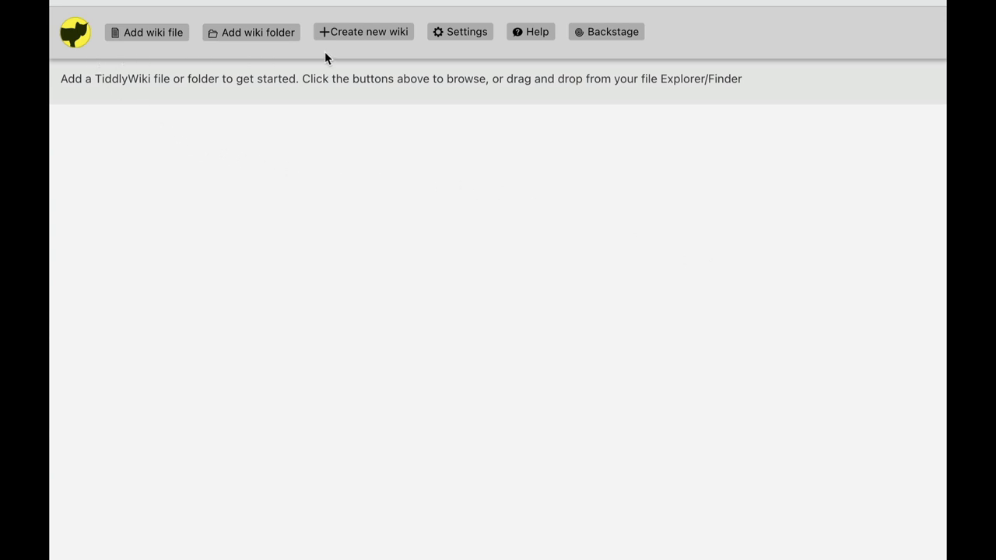
Step: Add Photography.html from the YouTube folder to TiddlyDesktop as a wiki file and move its window fully into view
click(151, 34)
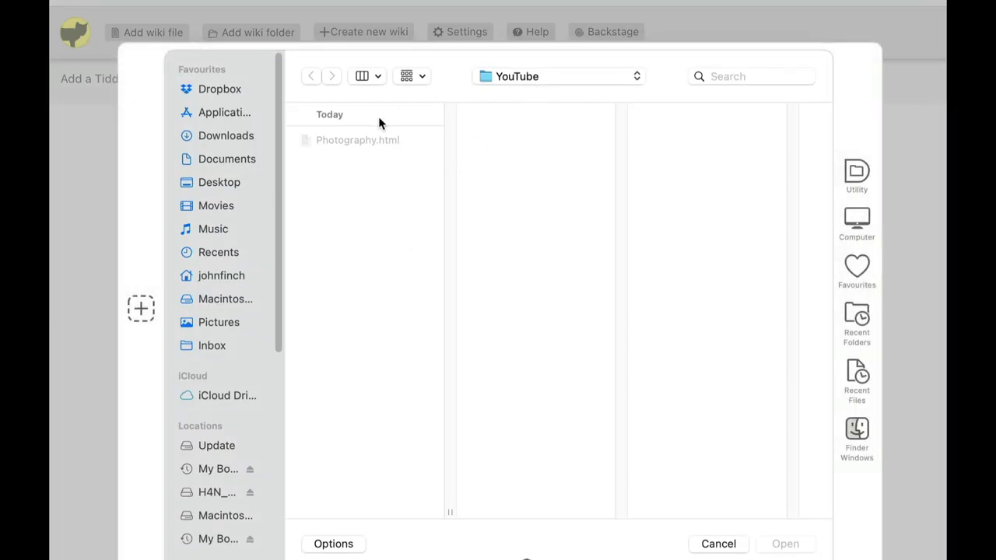
click(366, 140)
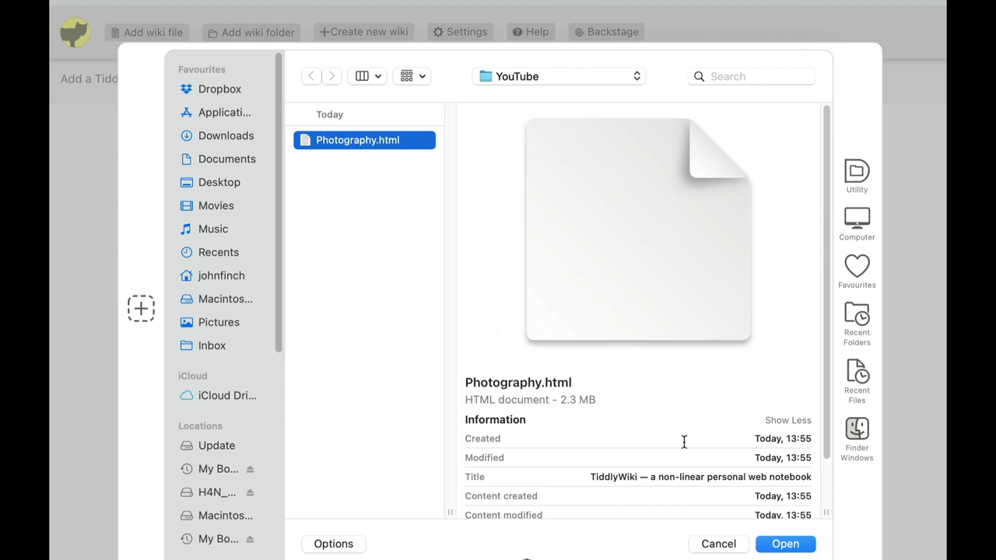
click(800, 544)
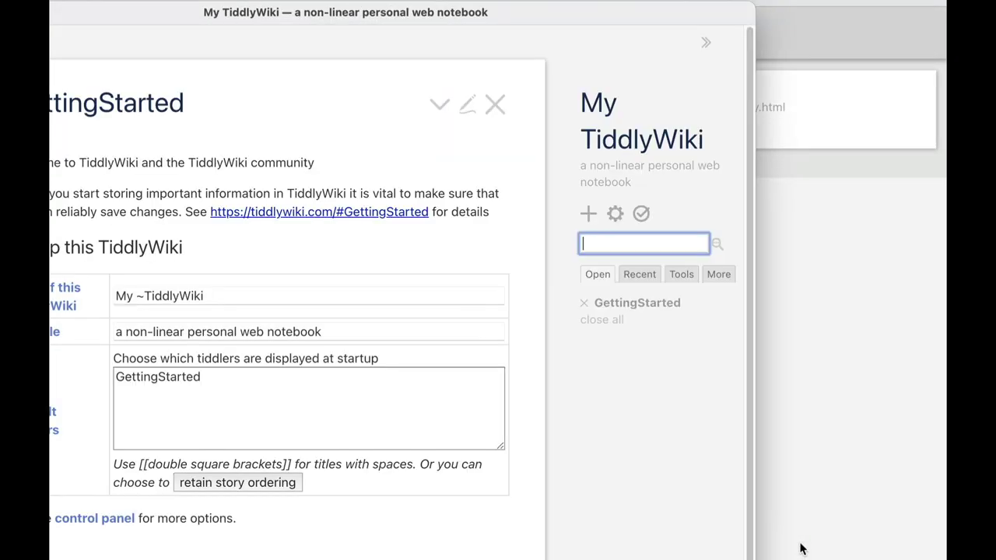
drag(390, 14, 557, 12)
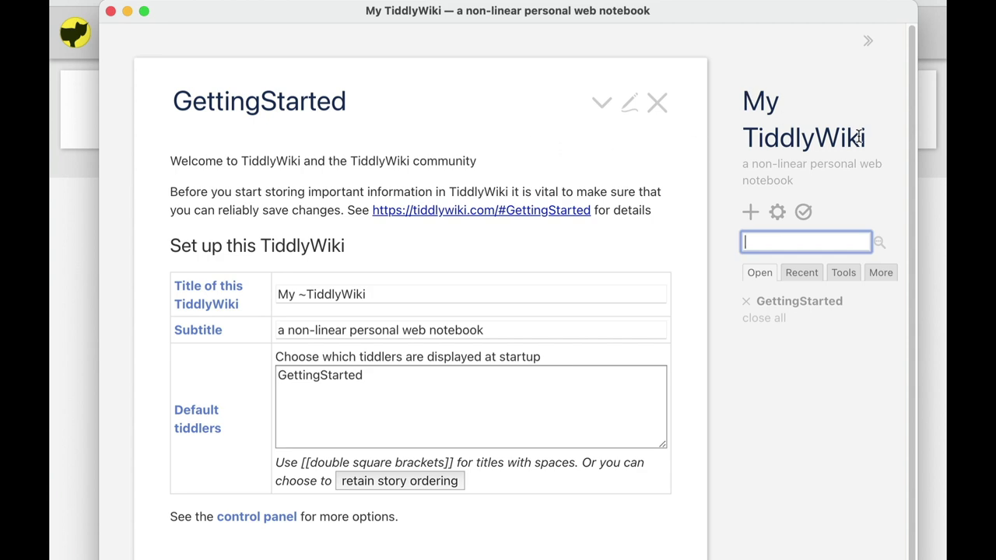
Step: Replace the wiki's title with Photography in the GettingStarted tiddler and save the wiki
click(415, 293)
drag(415, 294, 299, 288)
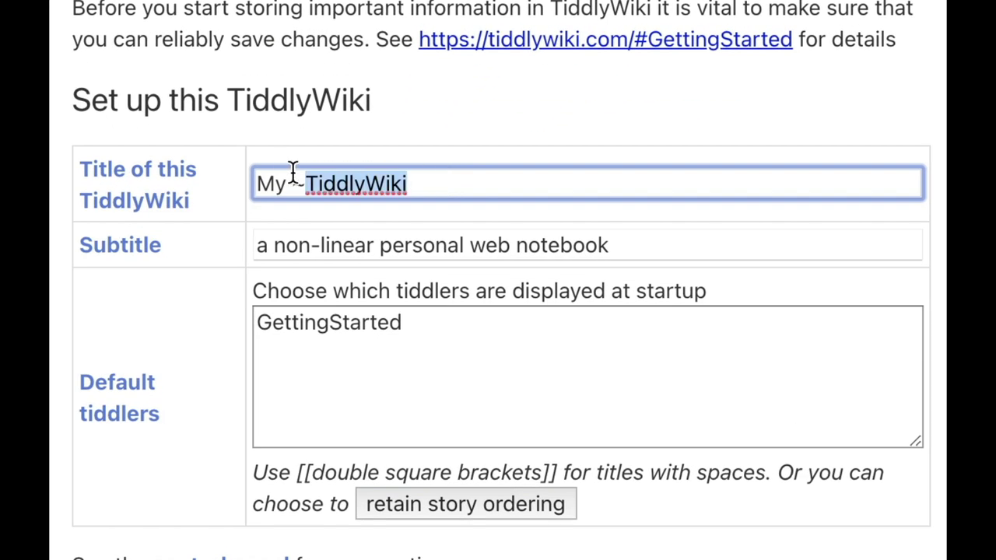
drag(293, 171, 249, 178)
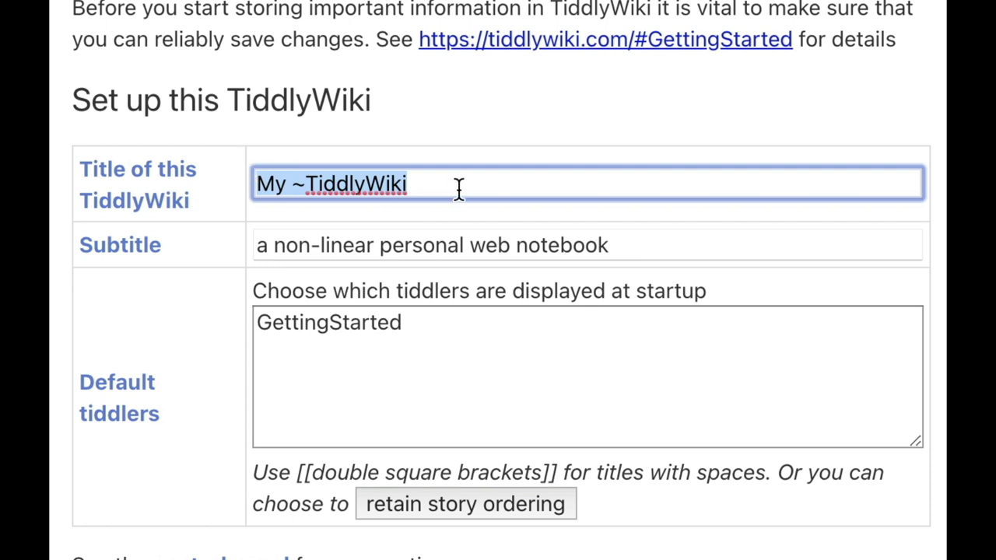
key(BackSpace)
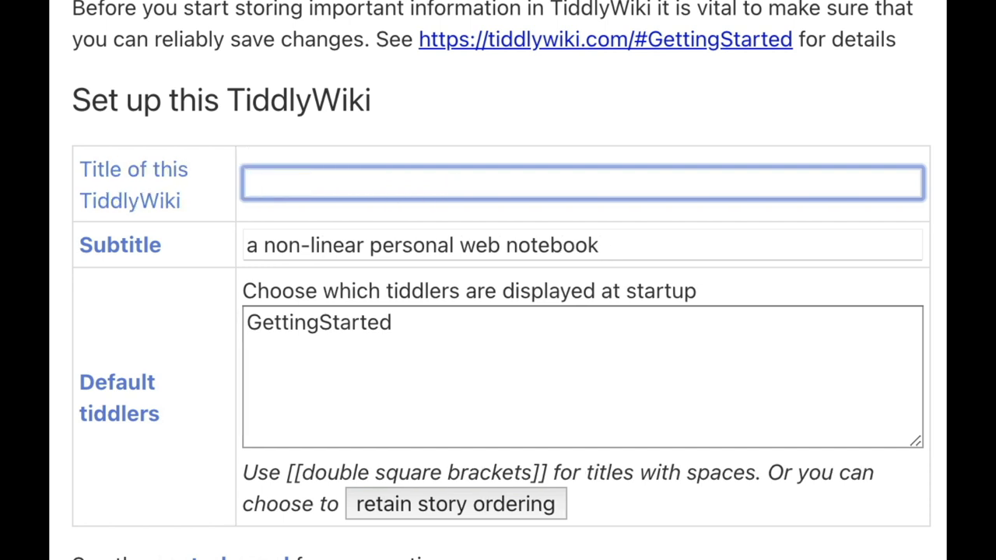
text(Photogra)
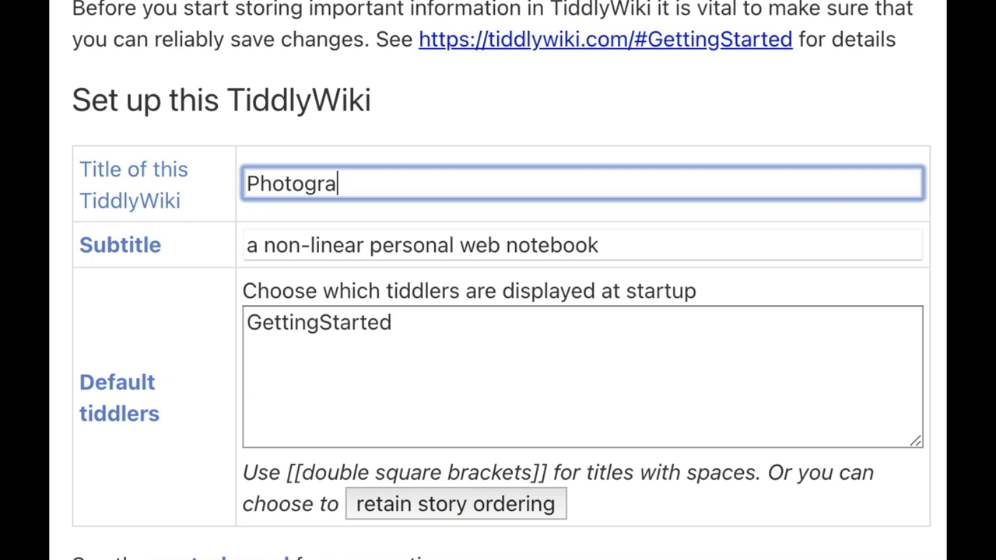
text(phy)
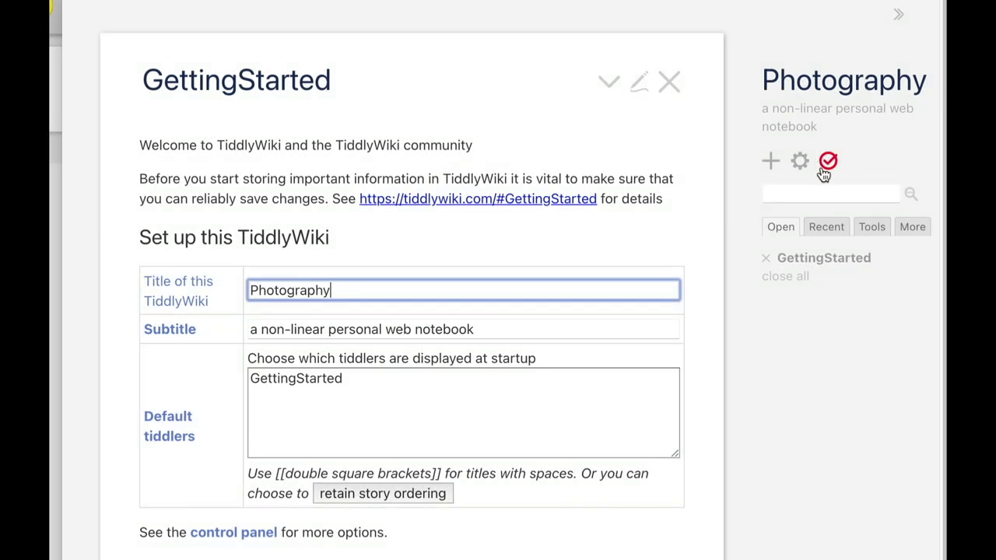
click(829, 163)
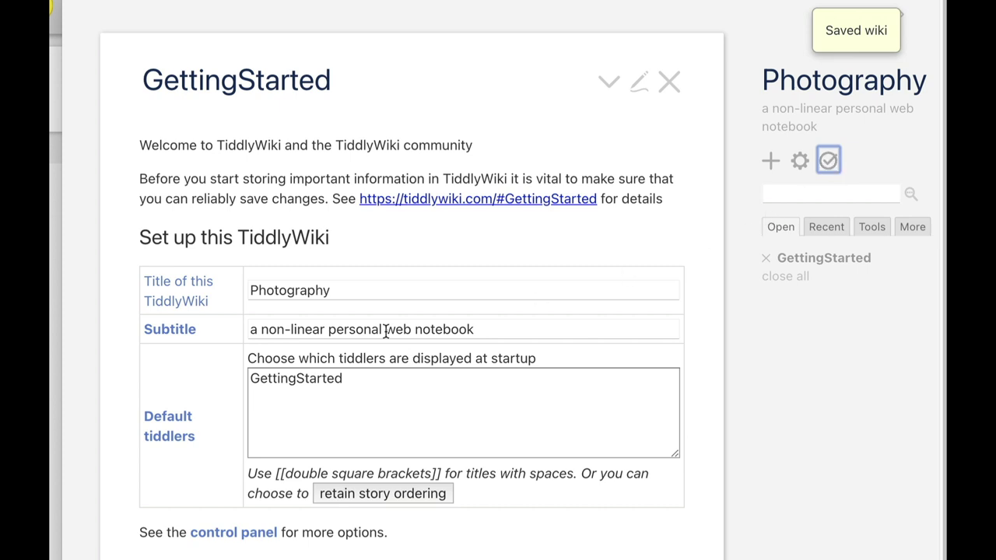
Step: Replace the wiki's subtitle with "darkroom and Photography Notes by" followed by the author's first name
click(309, 333)
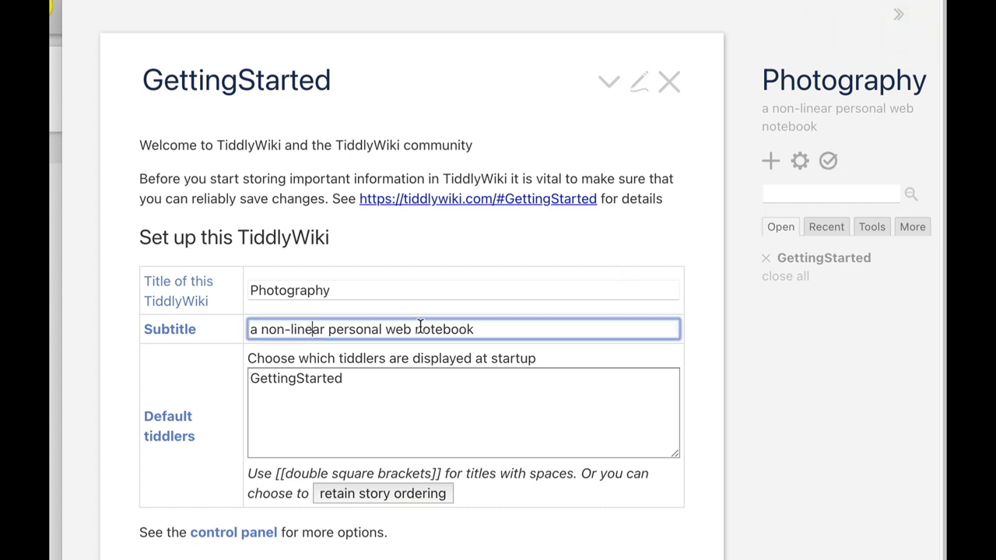
drag(496, 329, 312, 334)
click(312, 335)
key(ctrl+a)
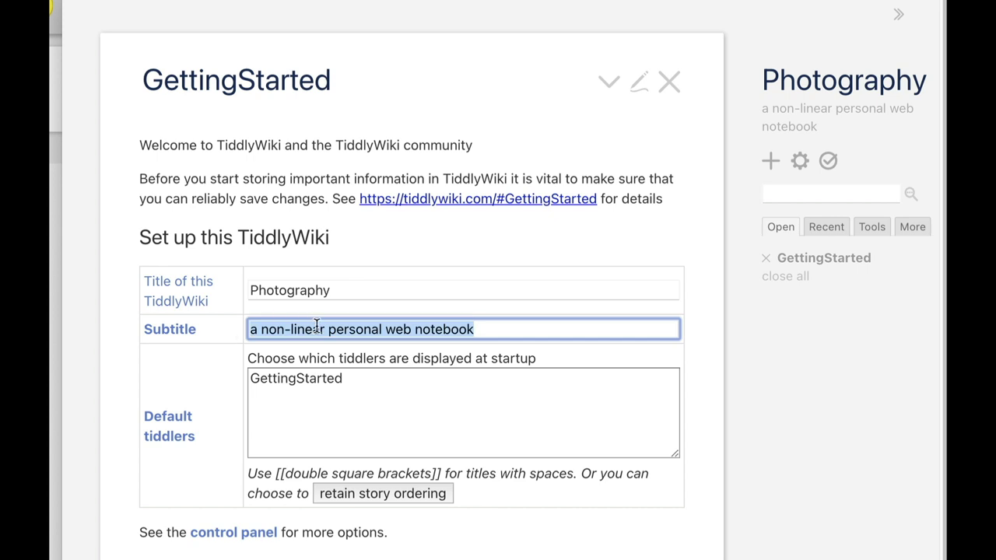
text(darkroom a)
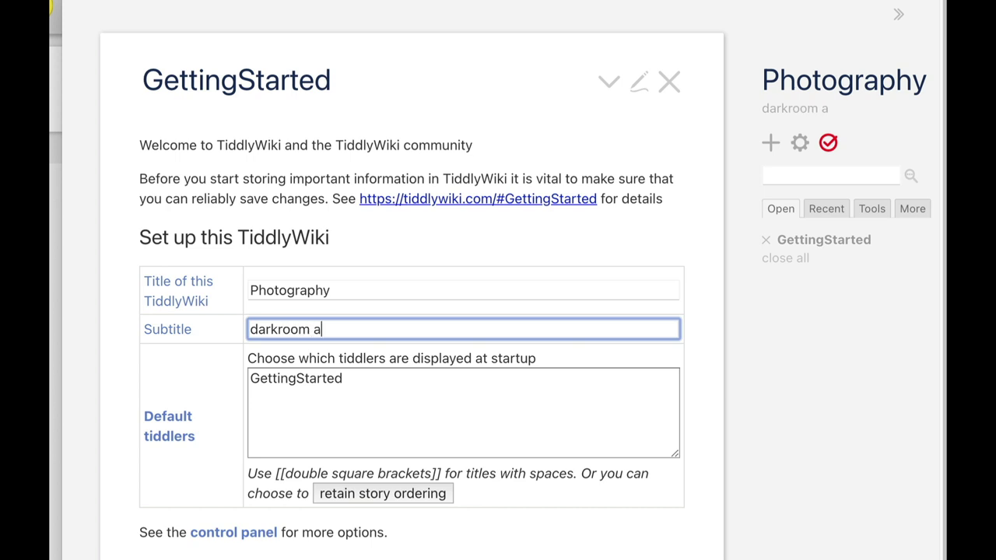
text(nd Photogra)
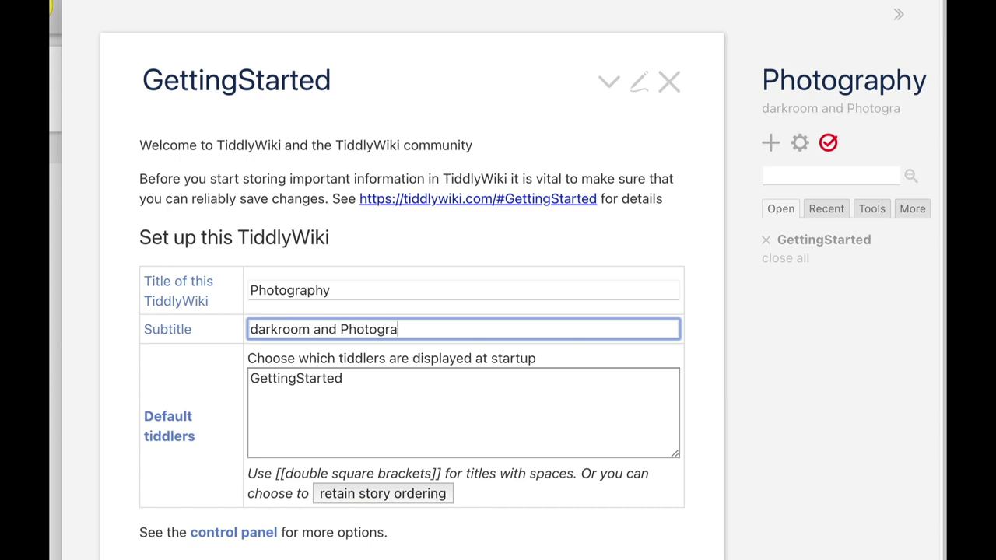
text(phy Note)
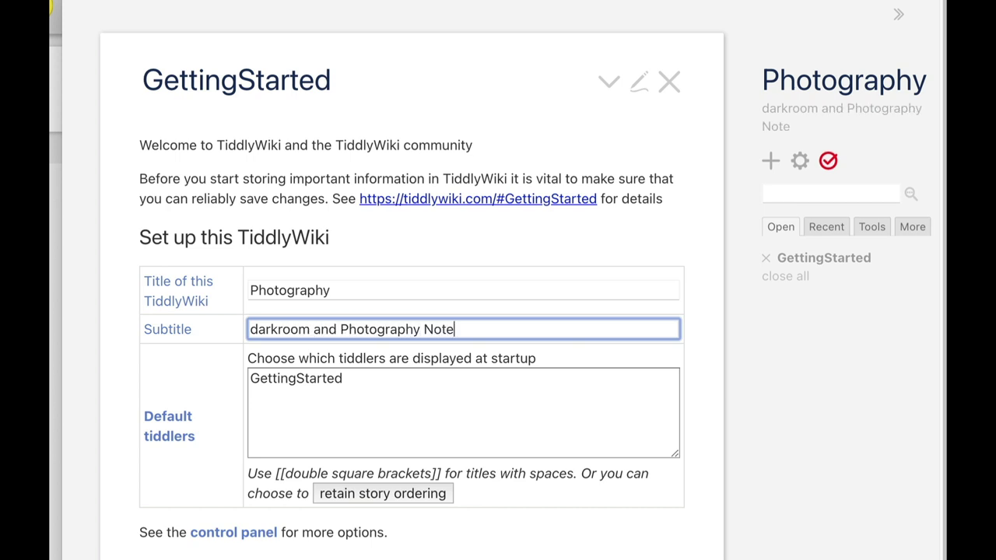
text(s by John)
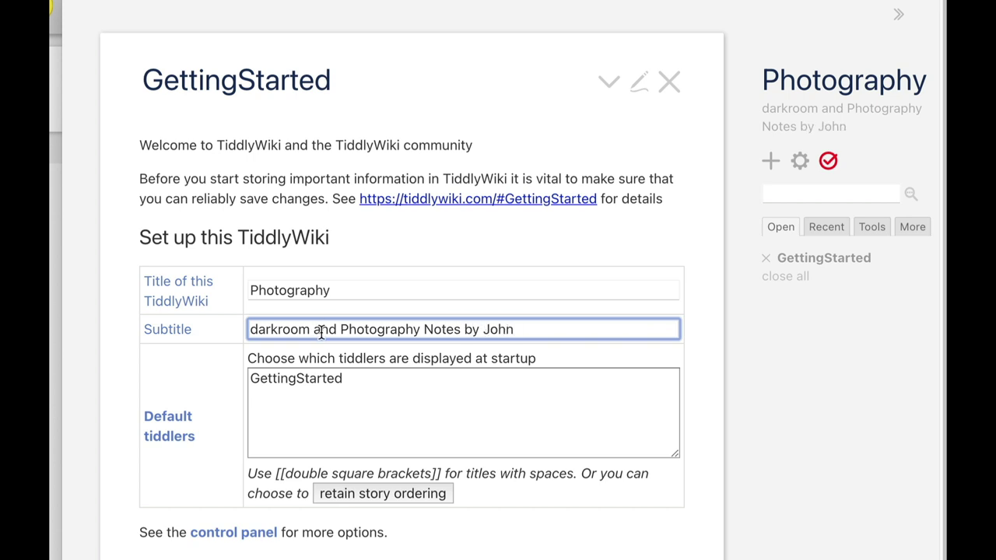
Step: Replace GettingStarted with Index as the default tiddler displayed at startup and save the wiki
click(340, 404)
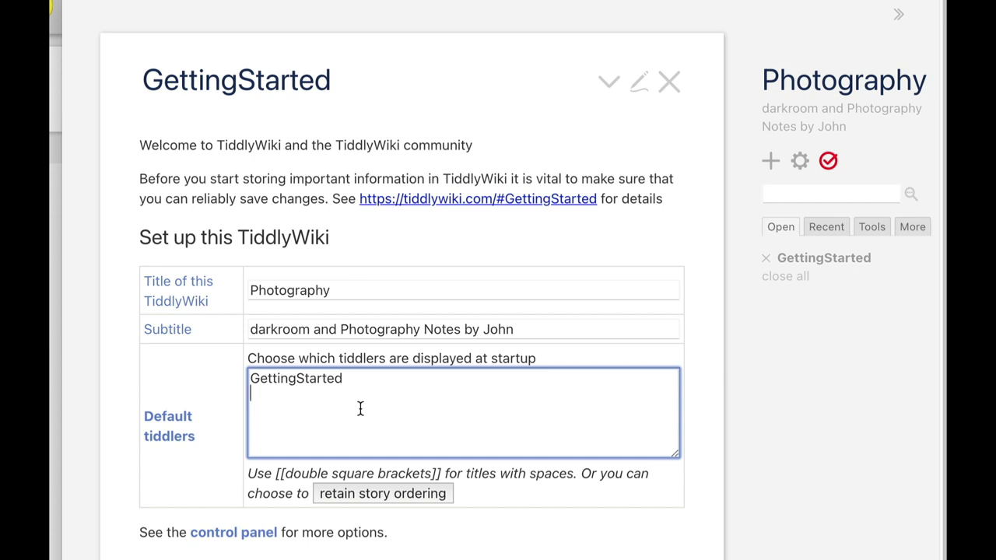
click(352, 378)
drag(354, 376, 231, 379)
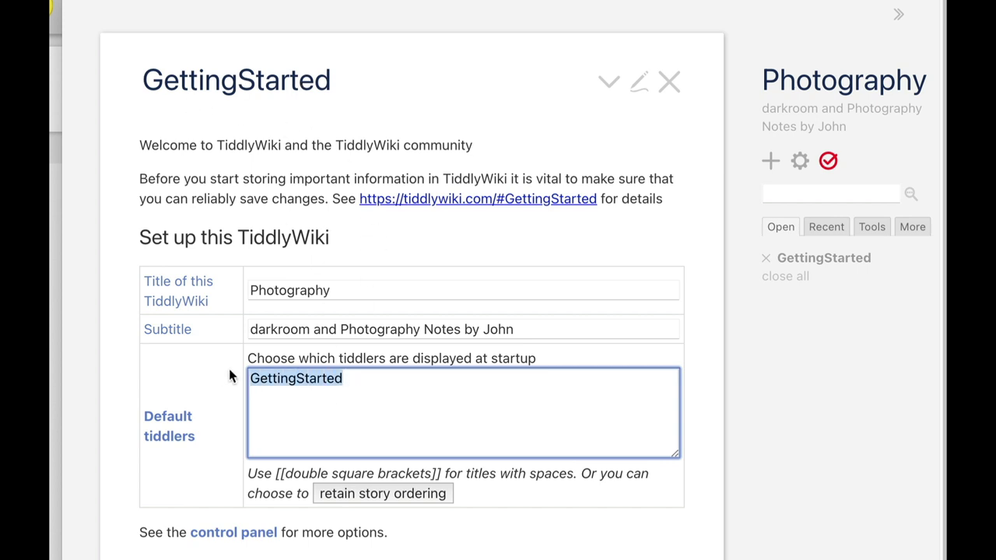
key(BackSpace)
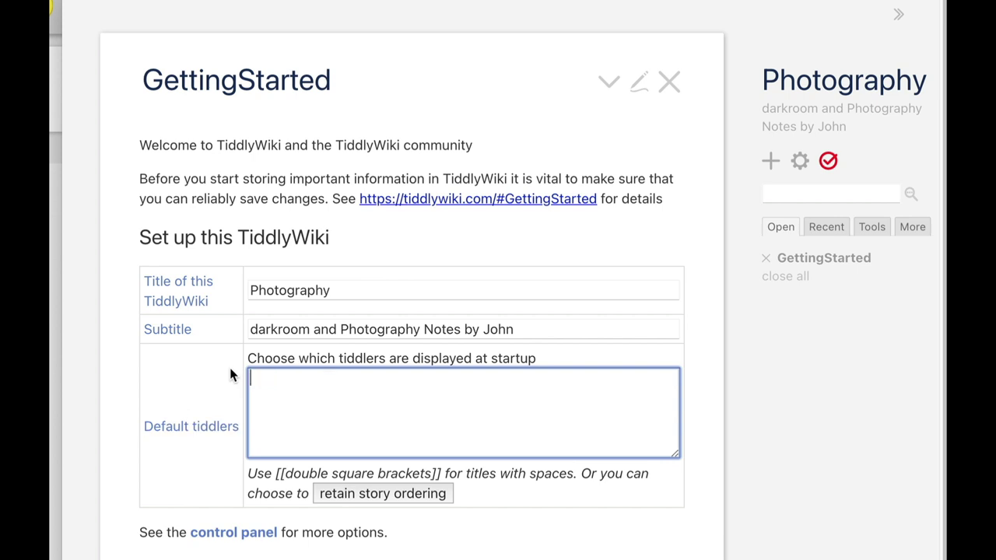
text(Index)
click(829, 163)
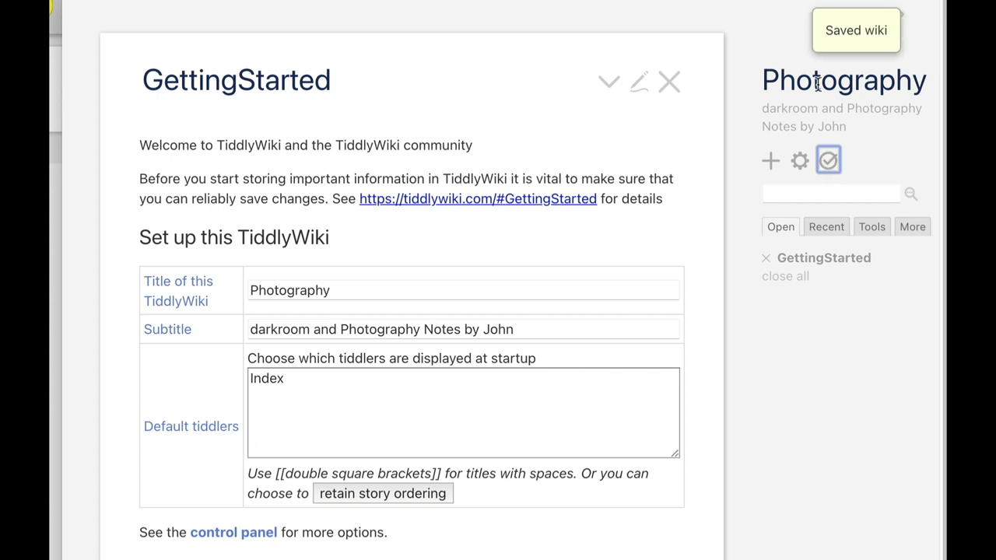
Step: Close the GettingStarted tiddler and create a new, empty tiddler titled Index
click(669, 84)
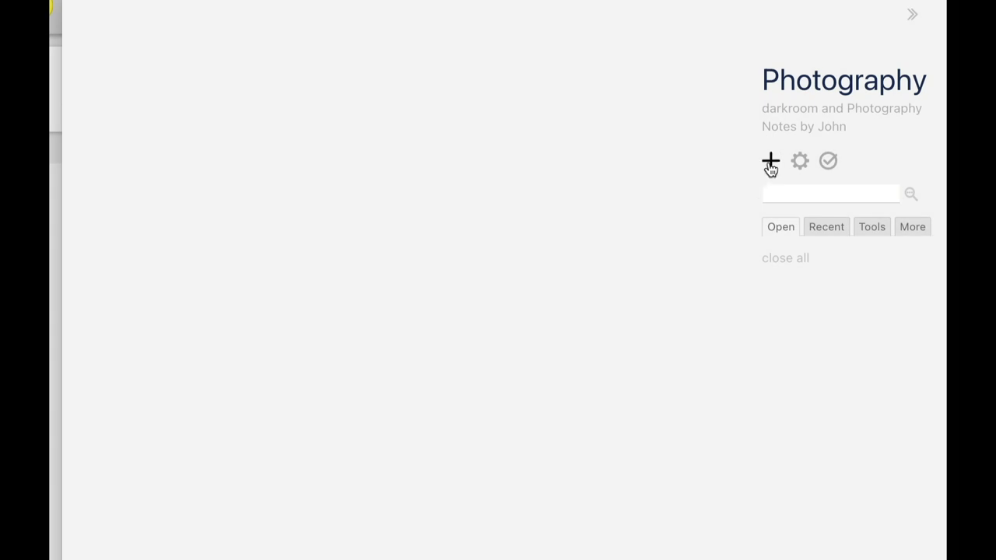
click(772, 162)
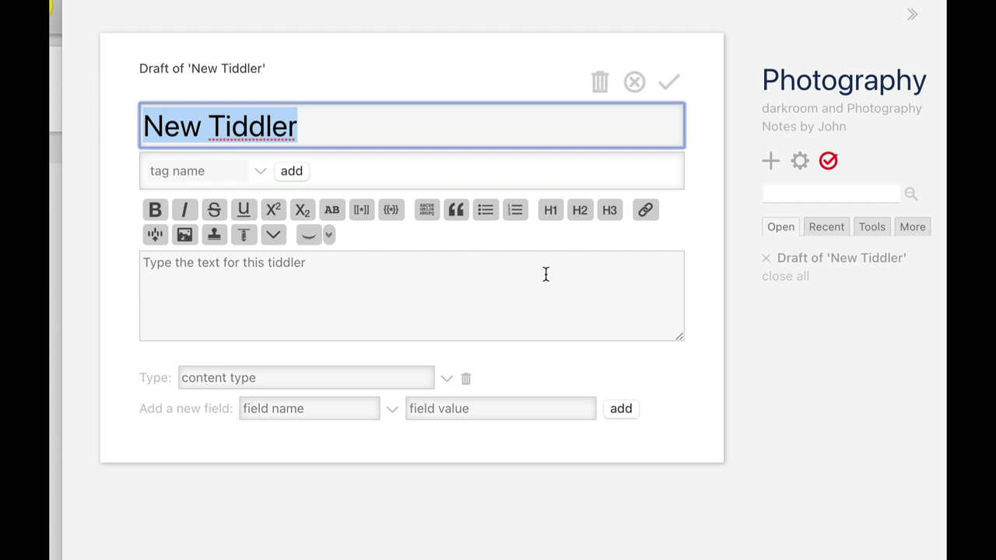
text(Index)
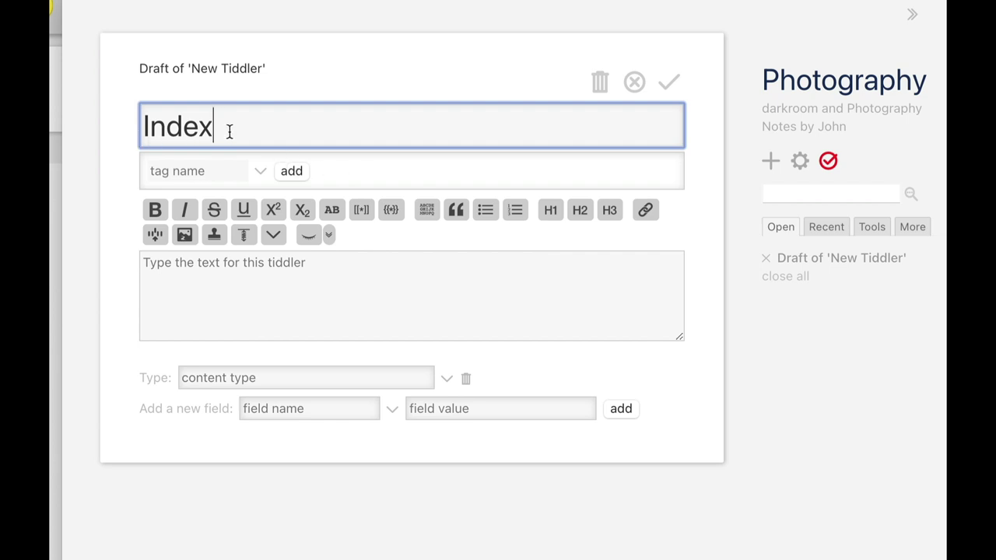
click(145, 125)
drag(154, 126, 213, 123)
click(251, 127)
click(669, 85)
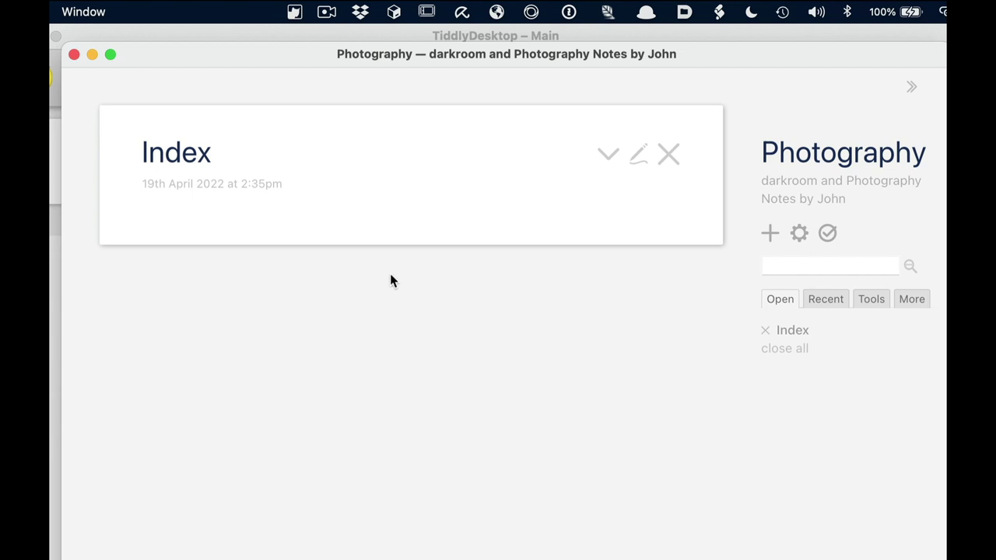
Step: Close the Photography wiki and reopen it from the TiddlyDesktop wiki list to check which tiddler it starts with
click(74, 55)
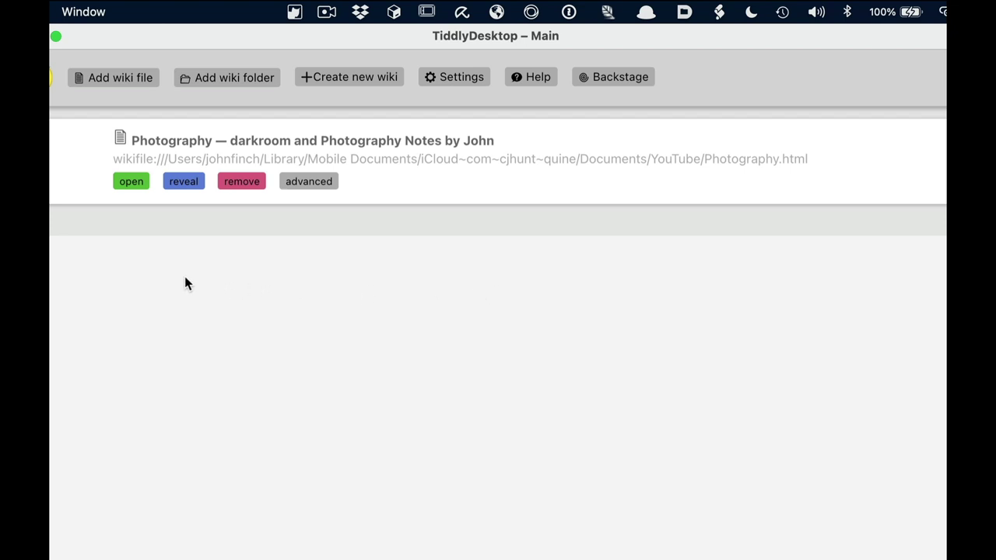
click(126, 185)
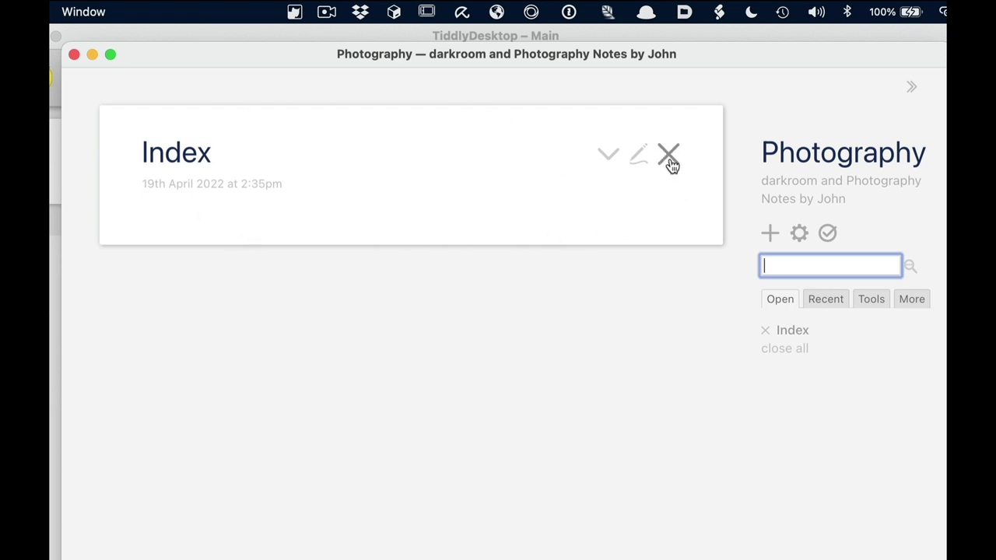
click(607, 156)
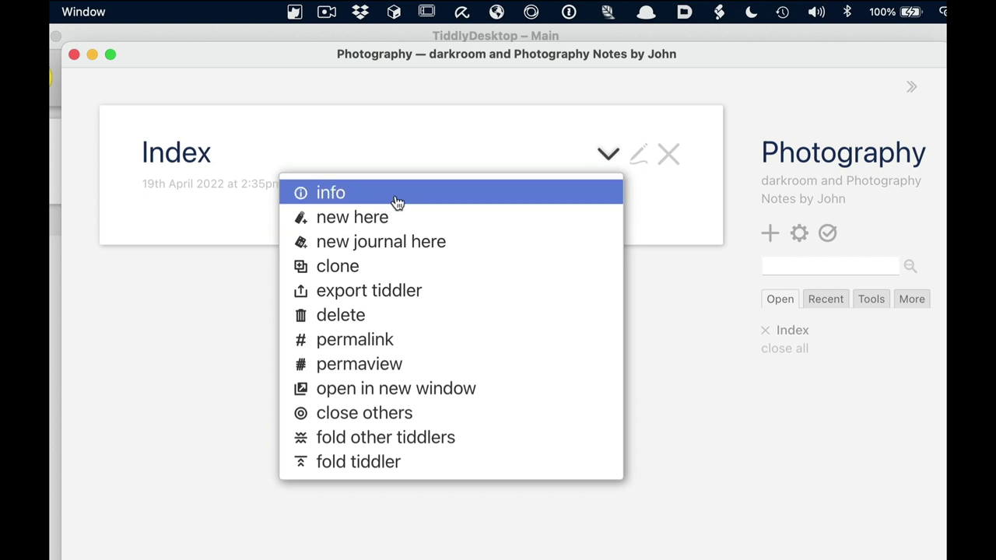
click(504, 133)
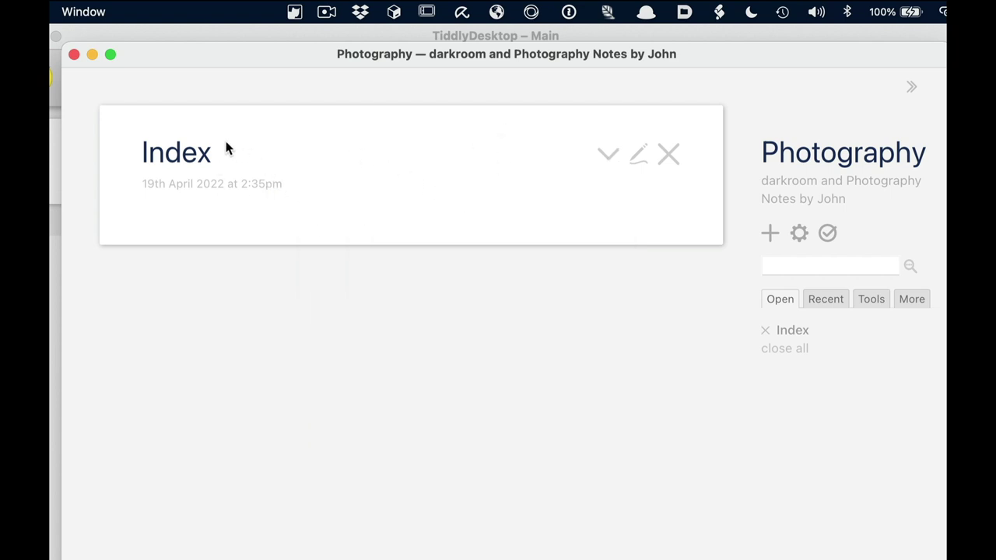
Step: Edit the Index tiddler to contain Photographs and Darkroom on separate lines with a blank line between them, and save it
click(638, 159)
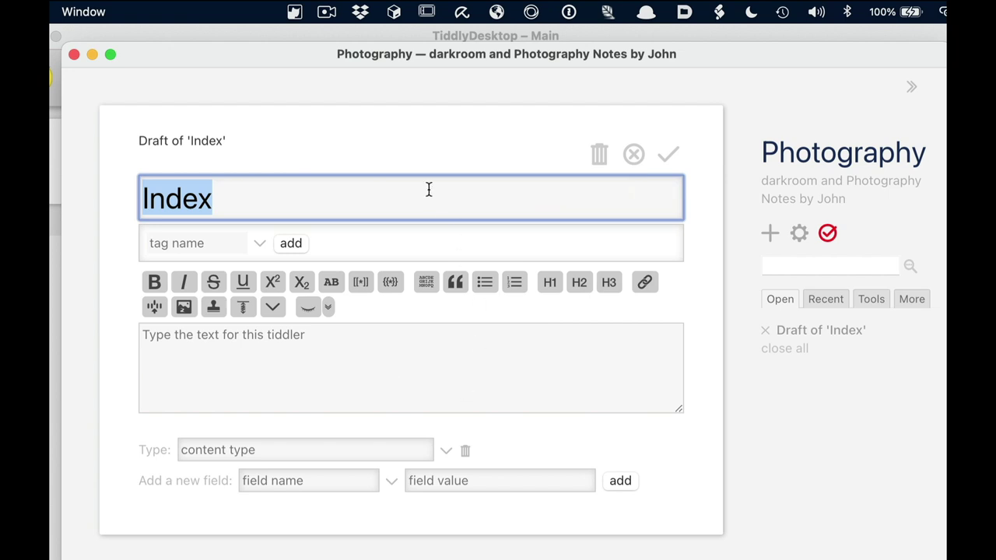
click(376, 197)
click(419, 364)
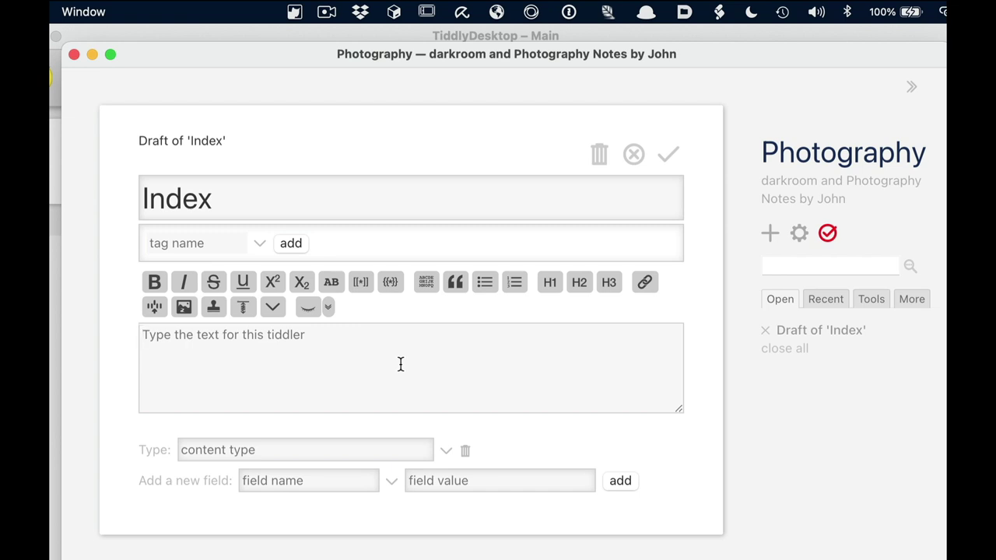
text(Pho)
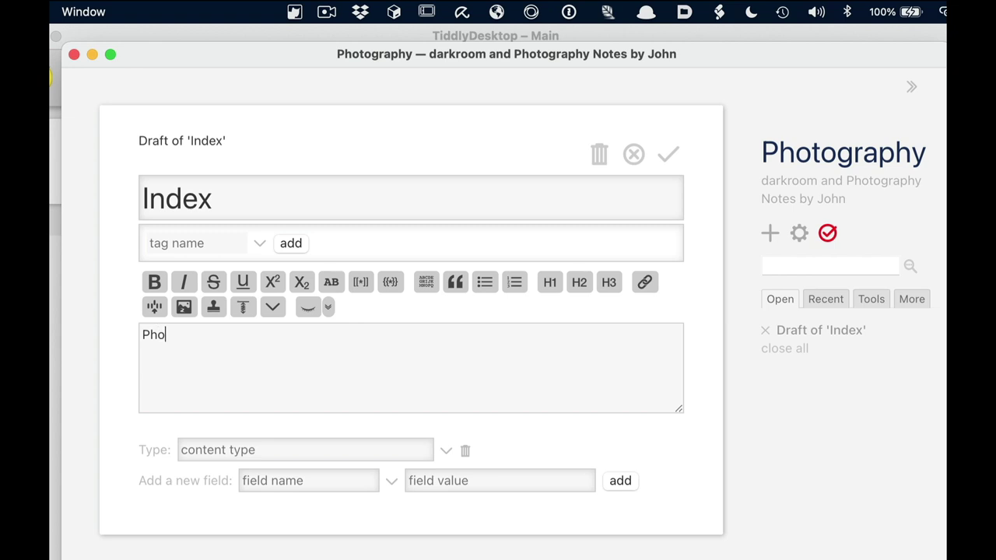
text(topgraphs)
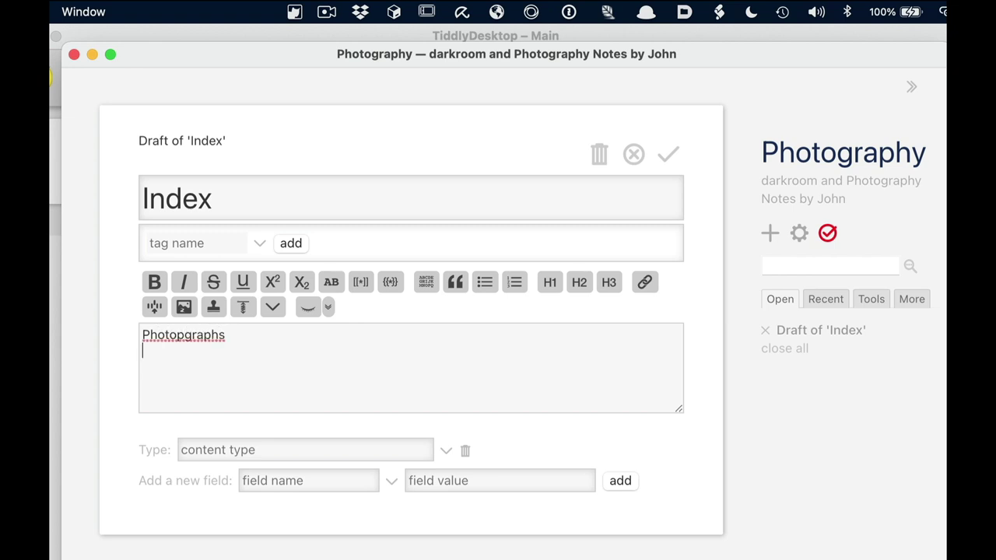
key(Return)
key(Return)
text(Darkro)
click(184, 337)
key(BackSpace)
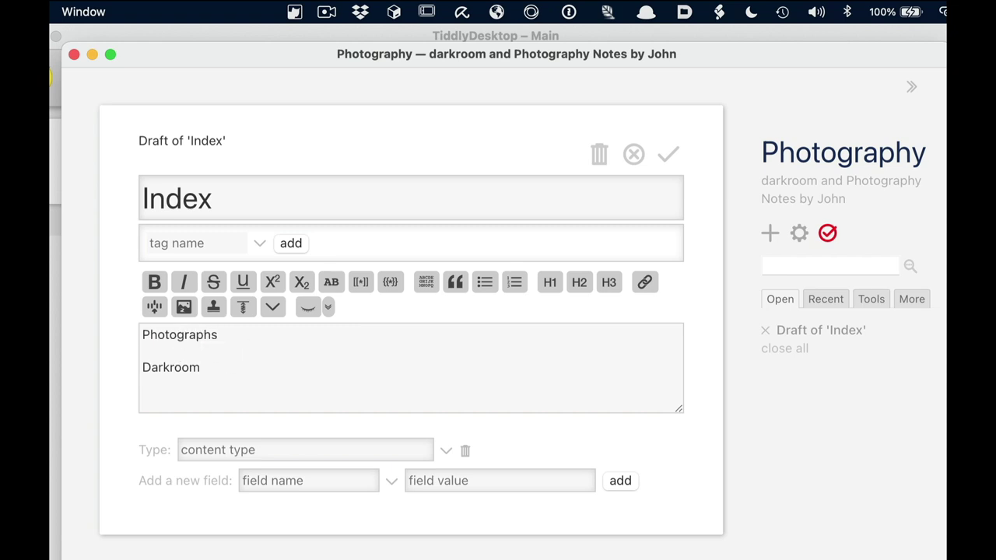
click(274, 370)
click(669, 159)
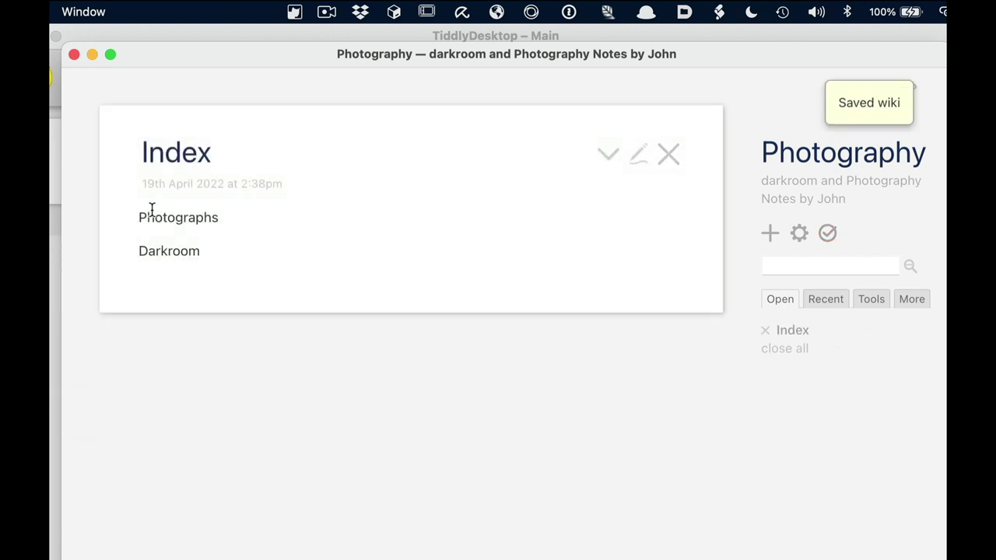
double_click(186, 218)
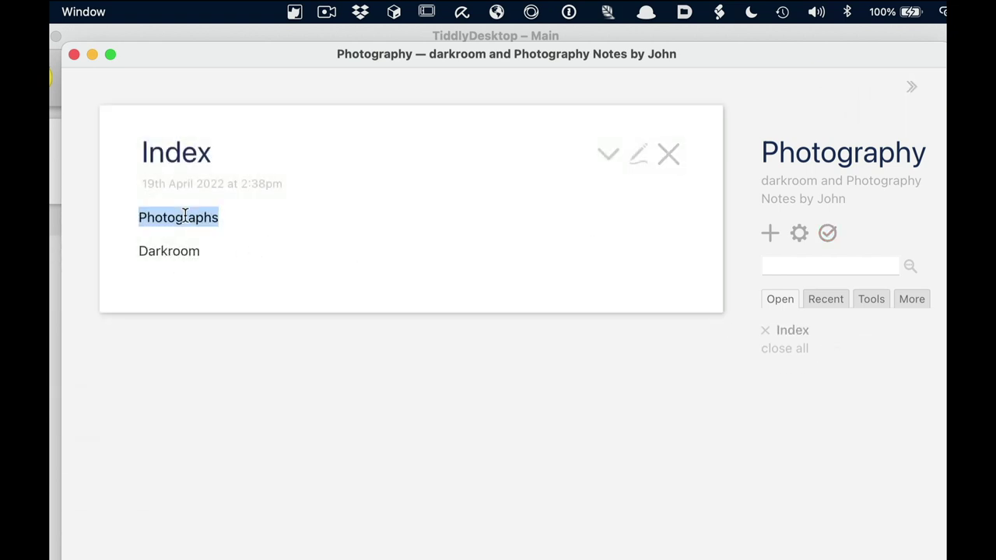
click(188, 251)
double_click(188, 250)
click(173, 217)
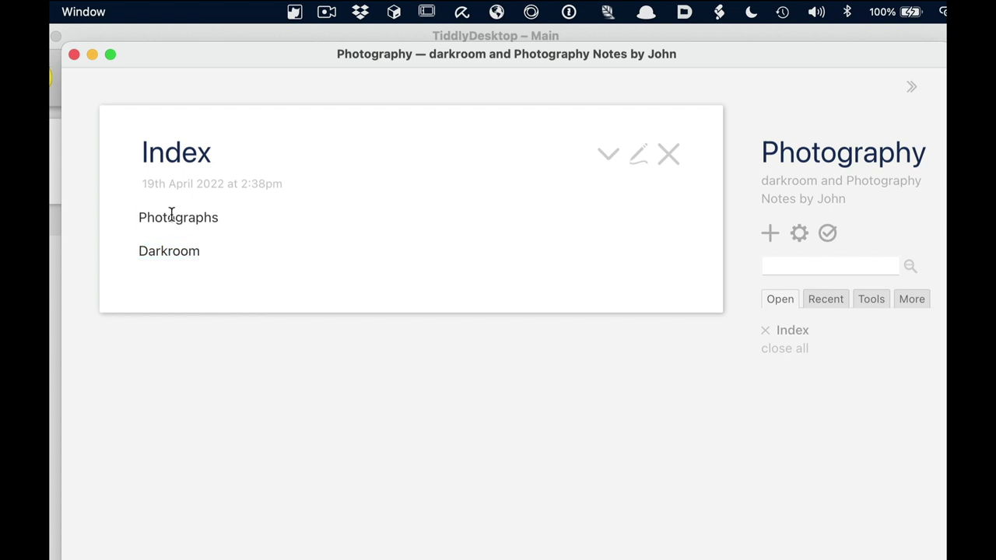
double_click(174, 217)
click(184, 252)
Step: Turn Photographs and Darkroom in the Index tiddler into links by enclosing each in double square brackets, and save it
click(638, 154)
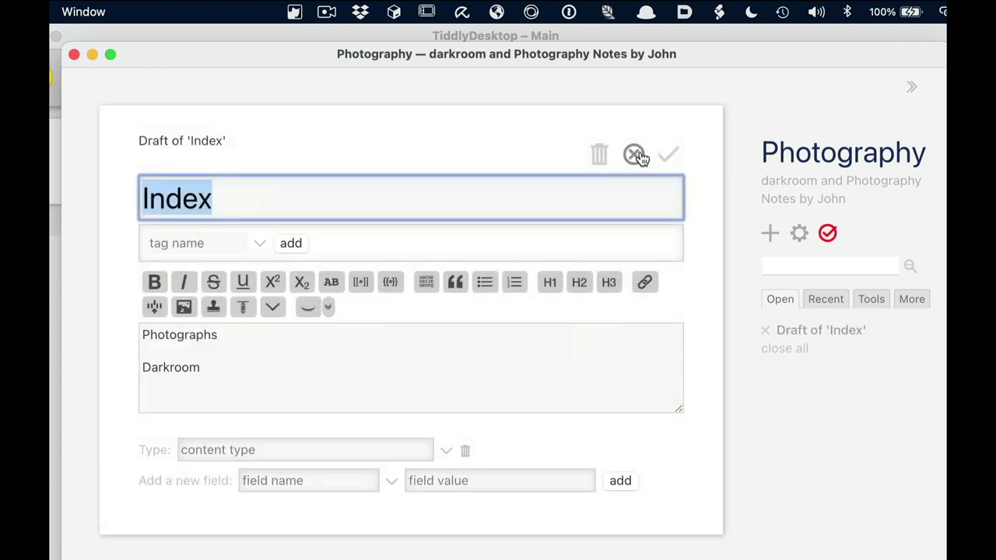
click(236, 334)
click(141, 335)
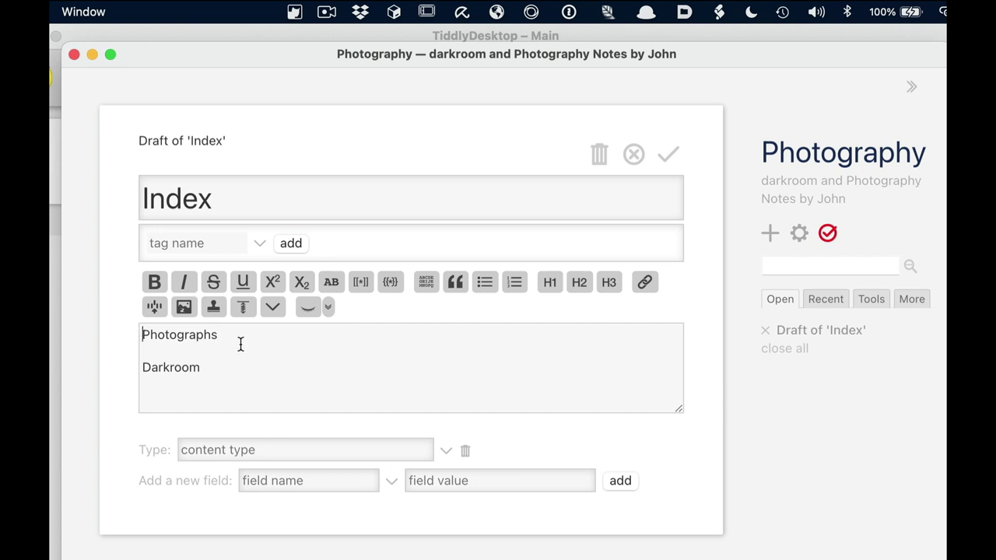
text([[)
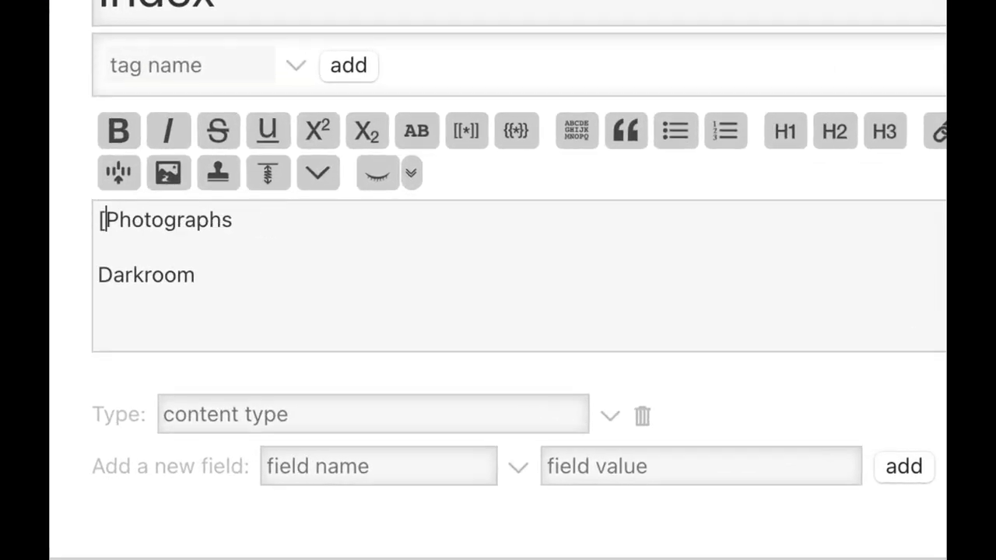
click(301, 221)
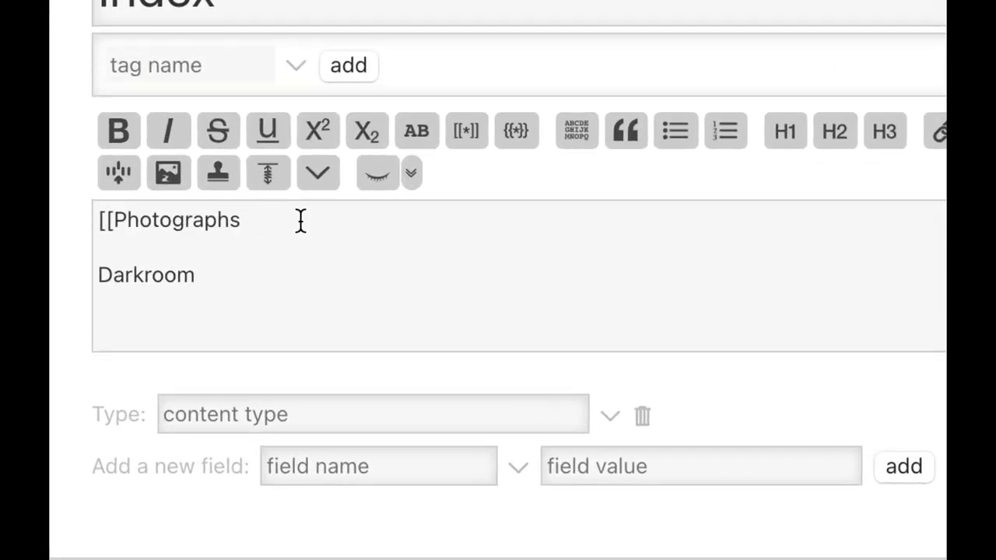
text(]])
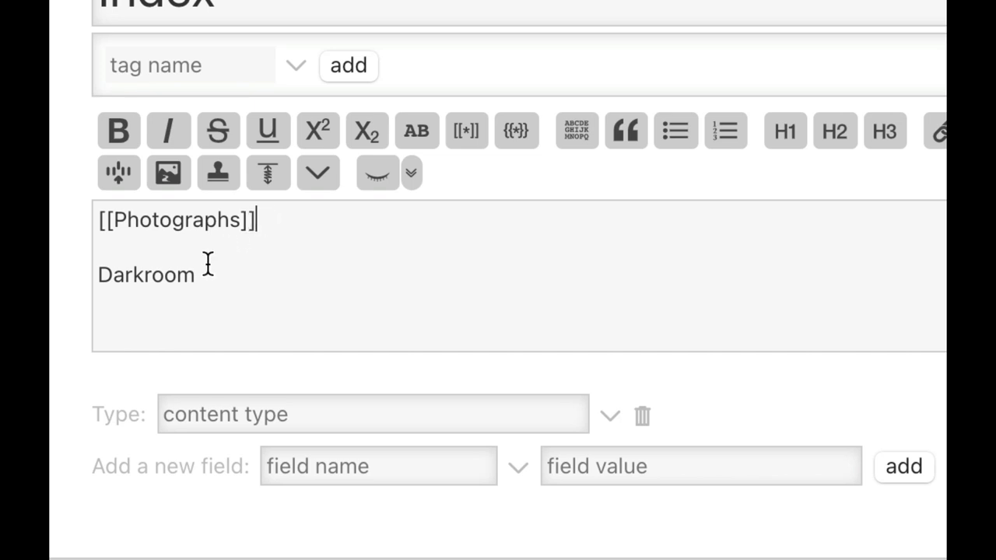
click(96, 274)
text([[)
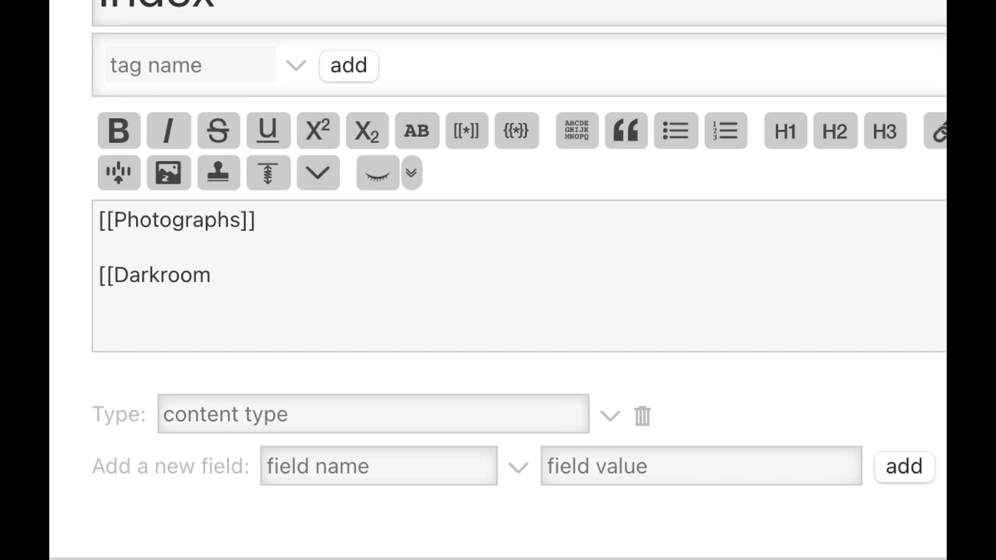
click(242, 276)
text(]])
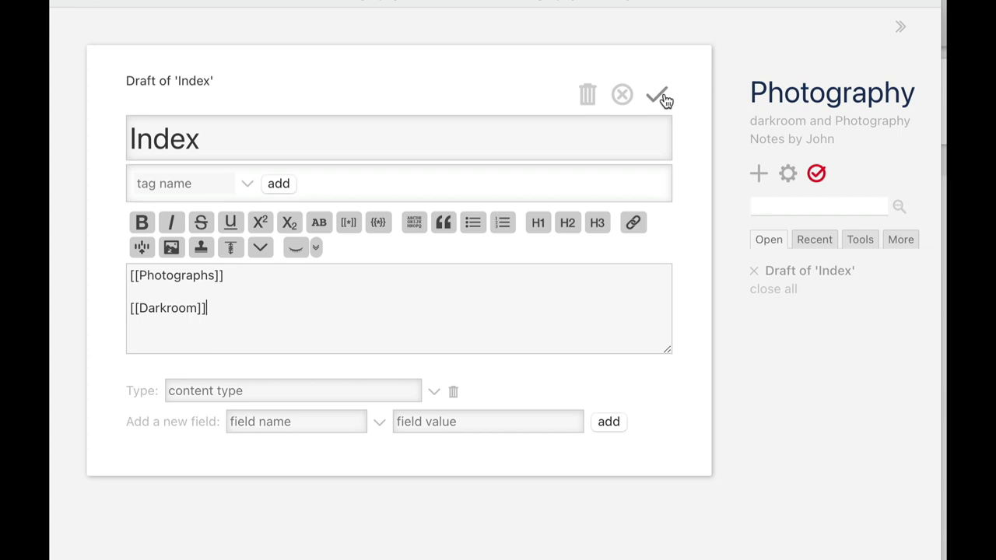
click(658, 96)
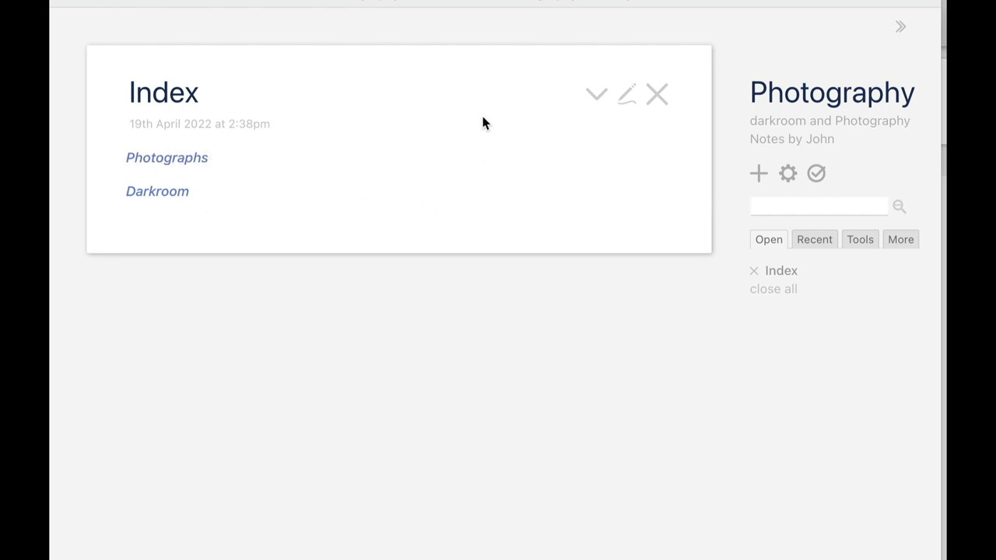
Step: Create the missing Photographs tiddler from its link in Index and save it without any text
click(164, 163)
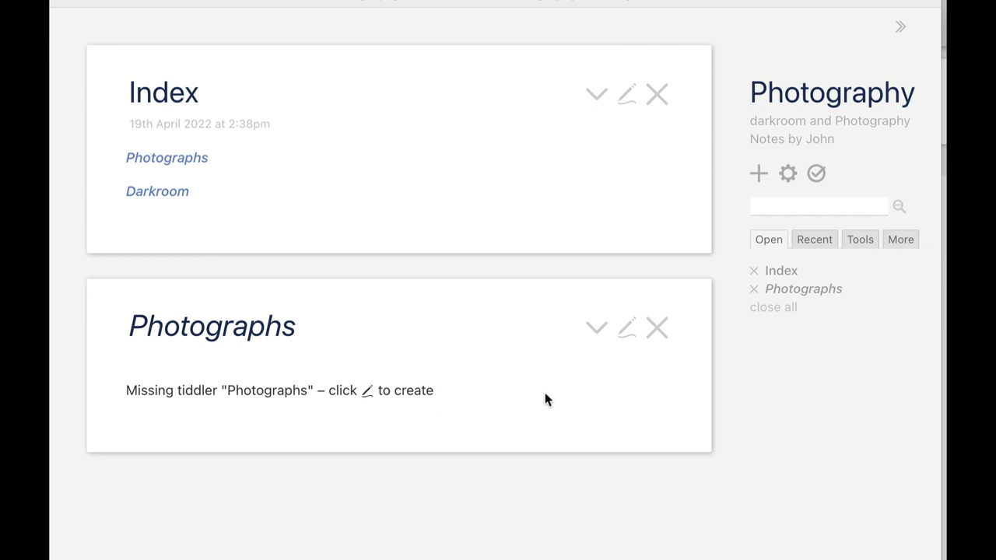
click(629, 330)
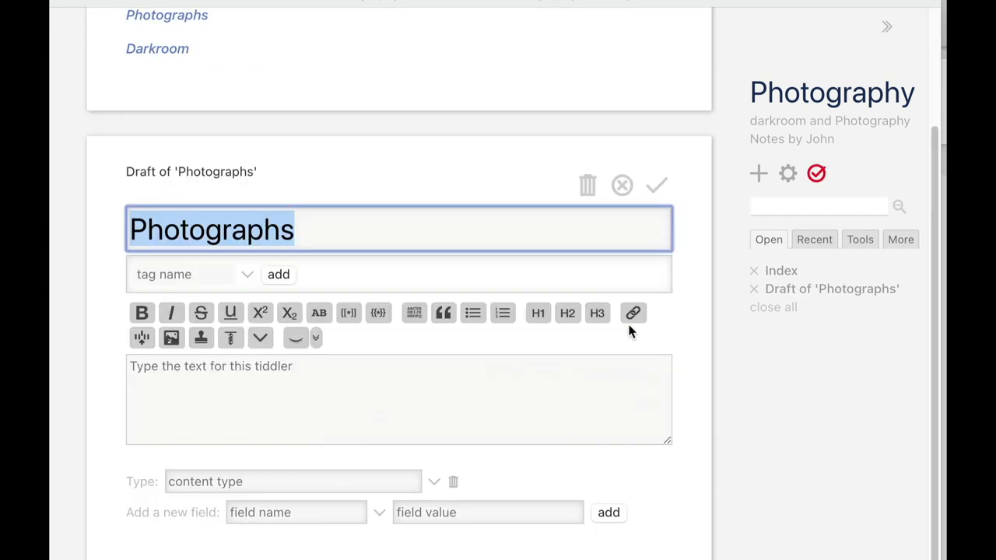
click(548, 393)
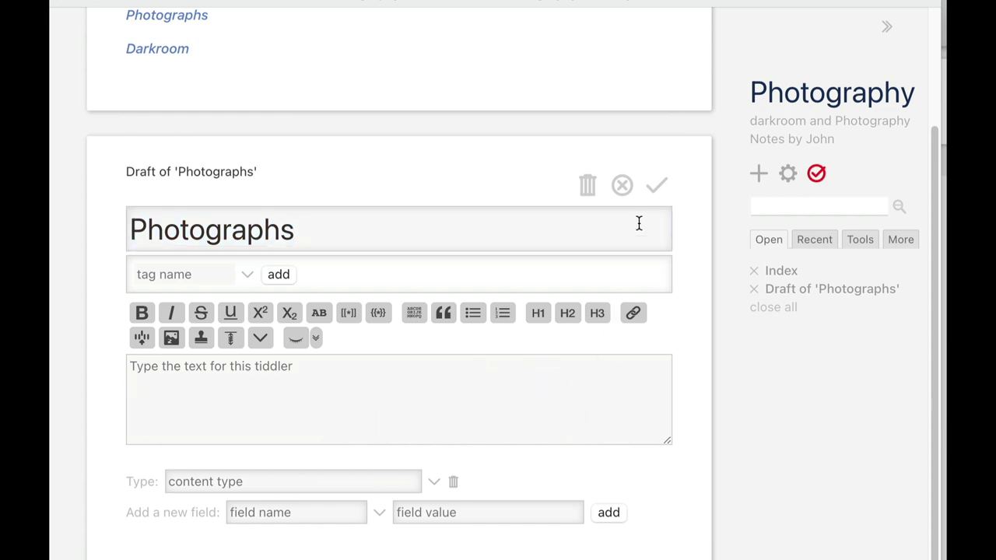
click(657, 188)
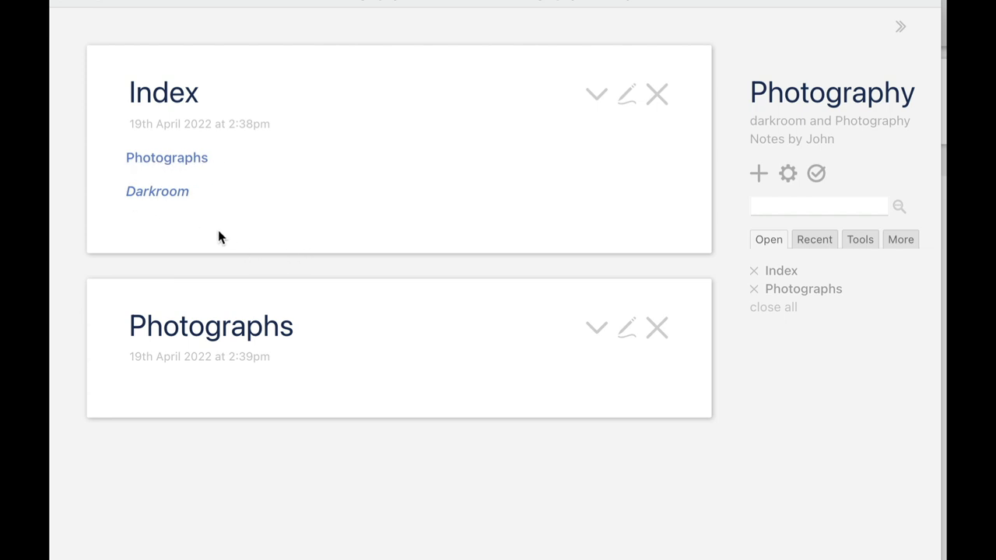
Step: Create the missing Darkroom tiddler from its Index link, save it empty, and close the Darkroom and Photographs tiddlers
click(160, 192)
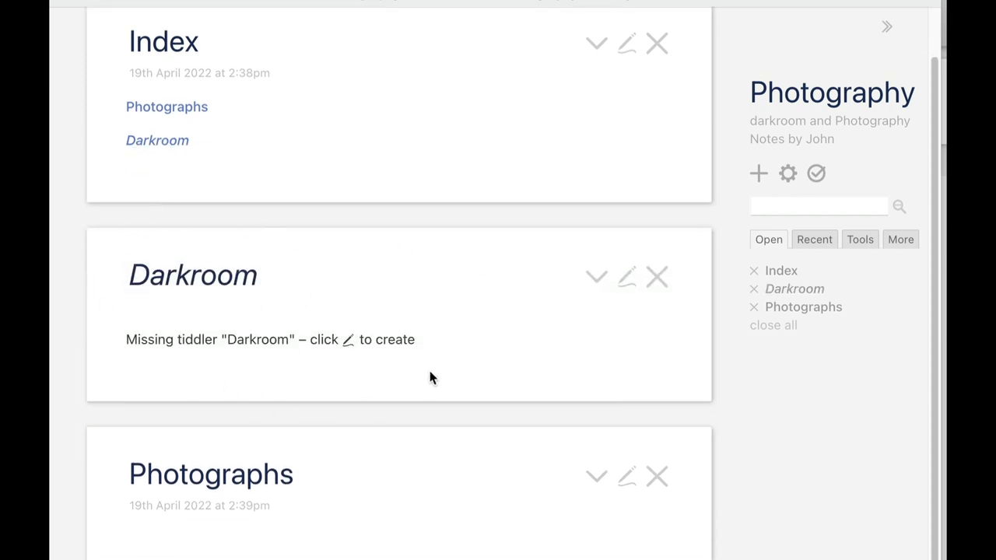
click(629, 285)
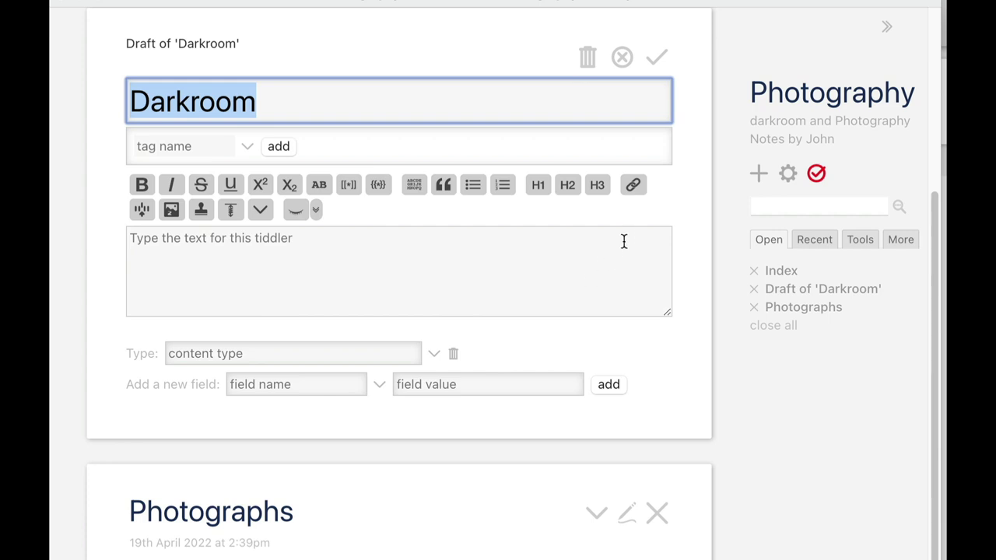
click(346, 260)
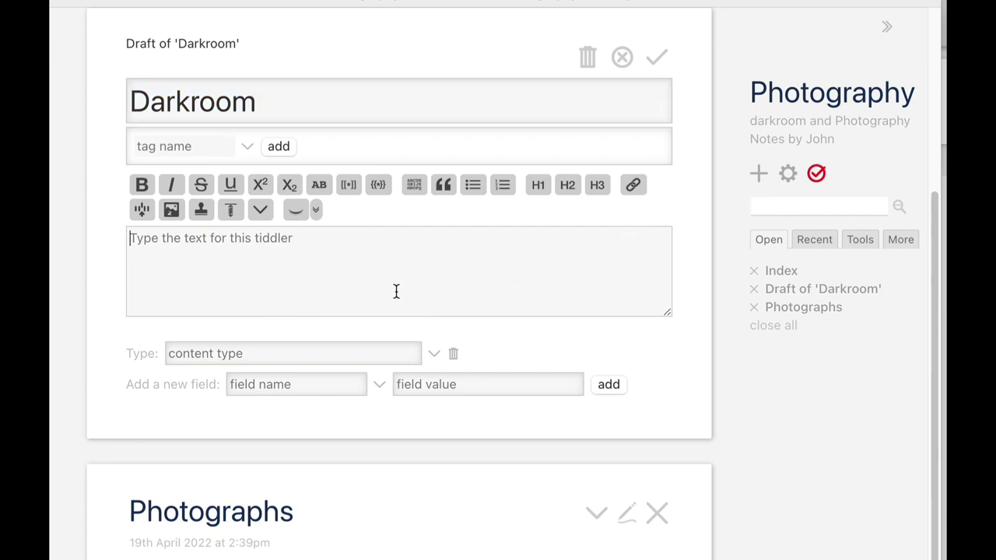
click(658, 64)
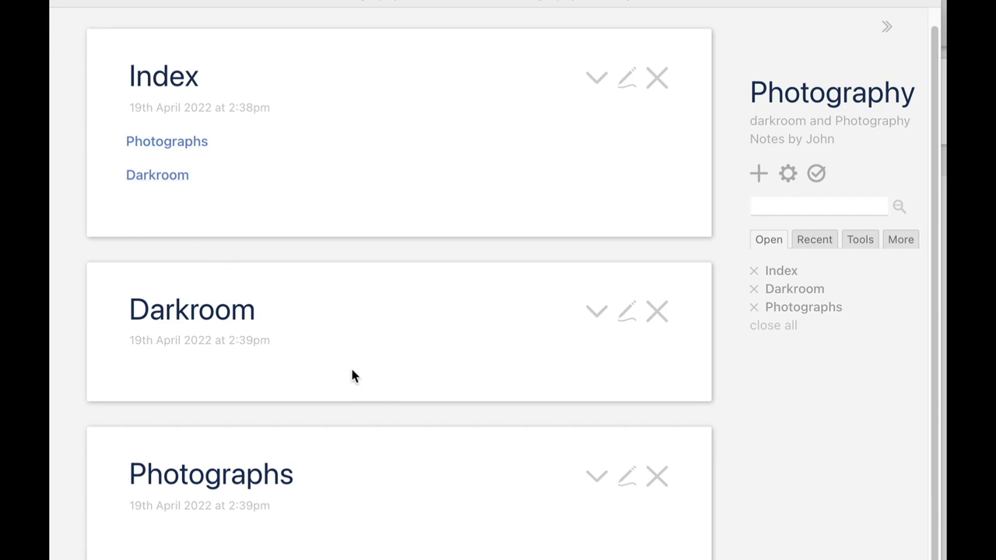
click(660, 315)
click(658, 323)
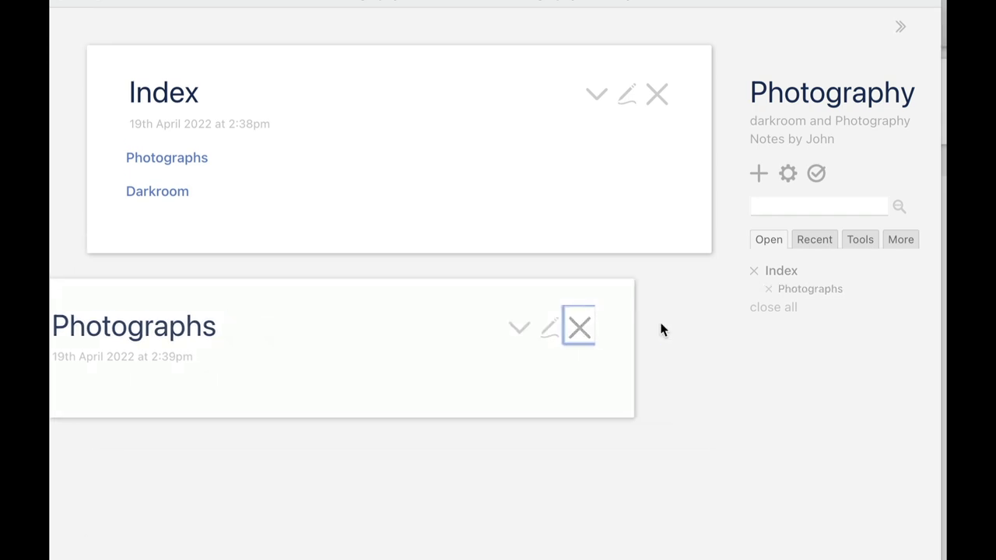
Step: Test the Photographs and Darkroom links in Index by opening each tiddler and closing it again
click(184, 162)
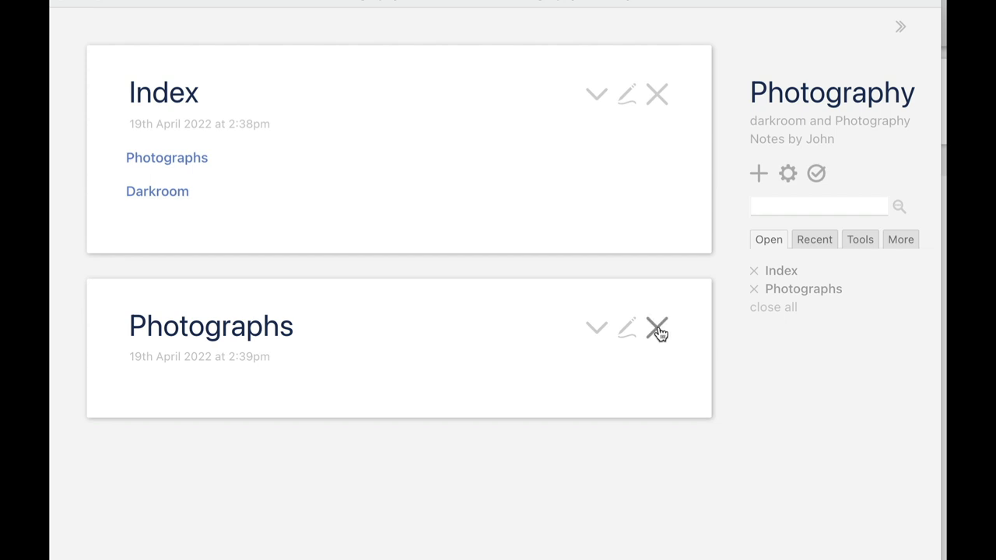
click(657, 330)
click(168, 193)
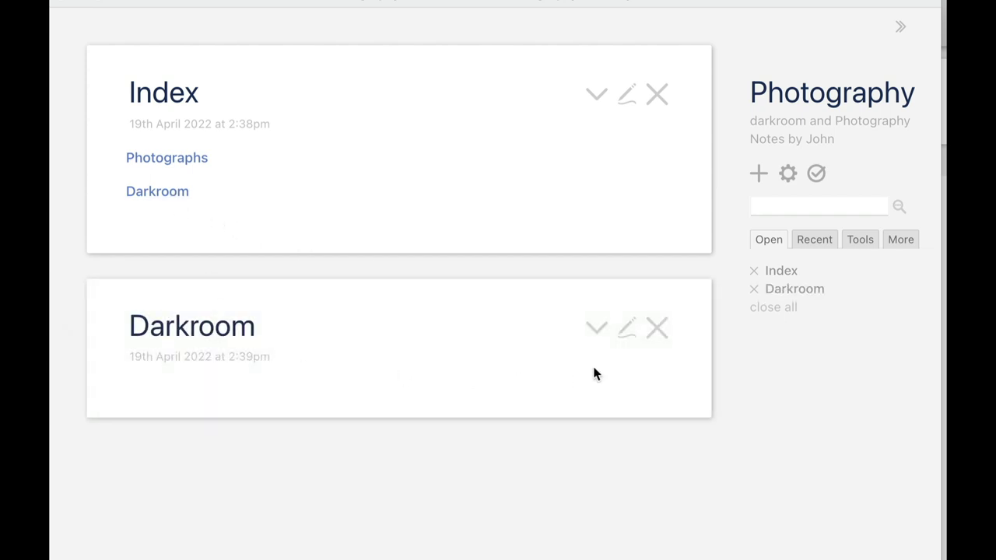
click(658, 327)
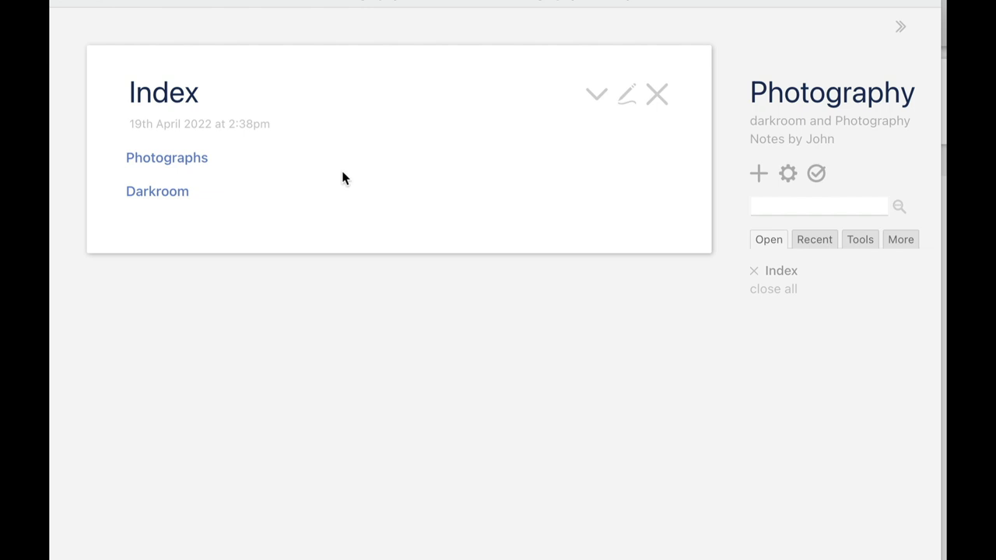
Step: Create a new empty tiddler titled Castlerigg, save it and close it
click(760, 175)
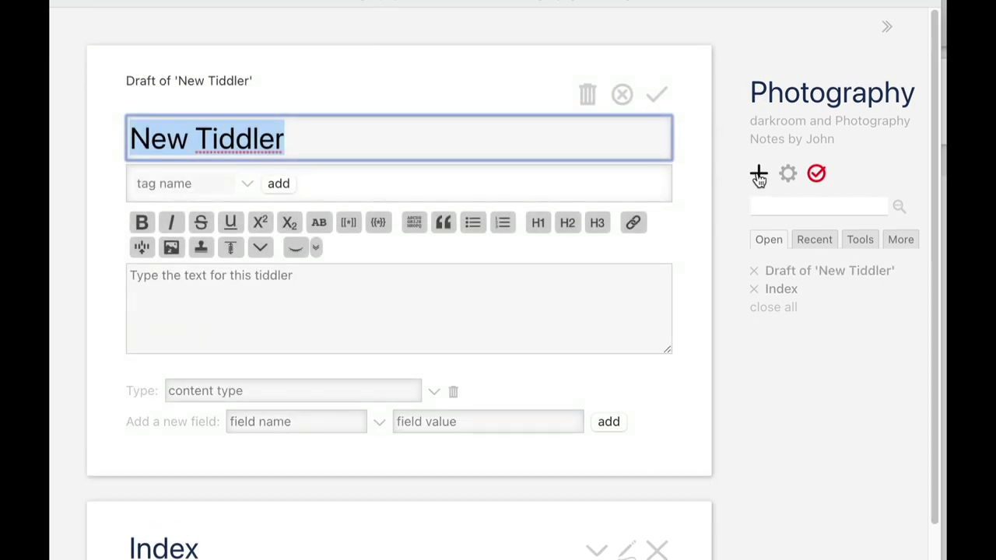
text(Castle)
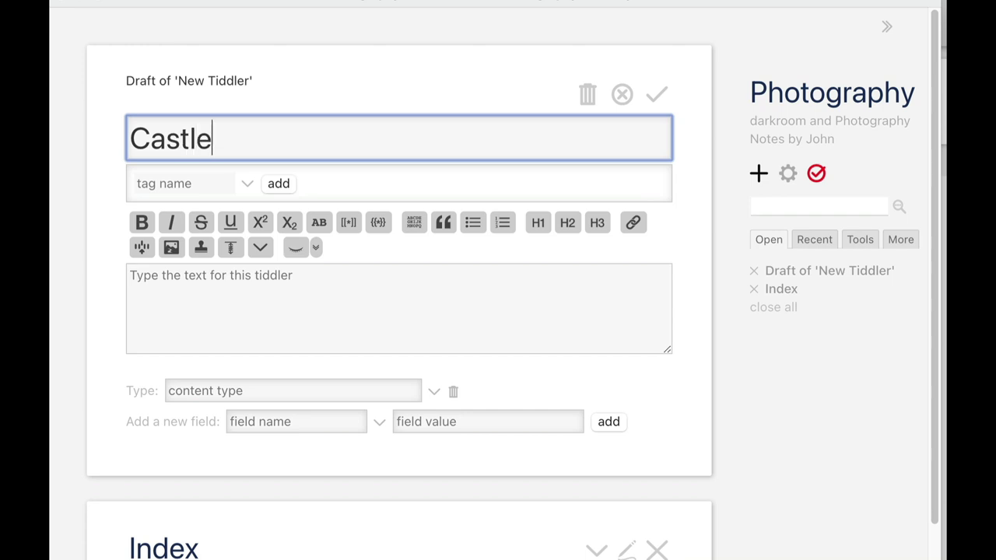
text(rigg)
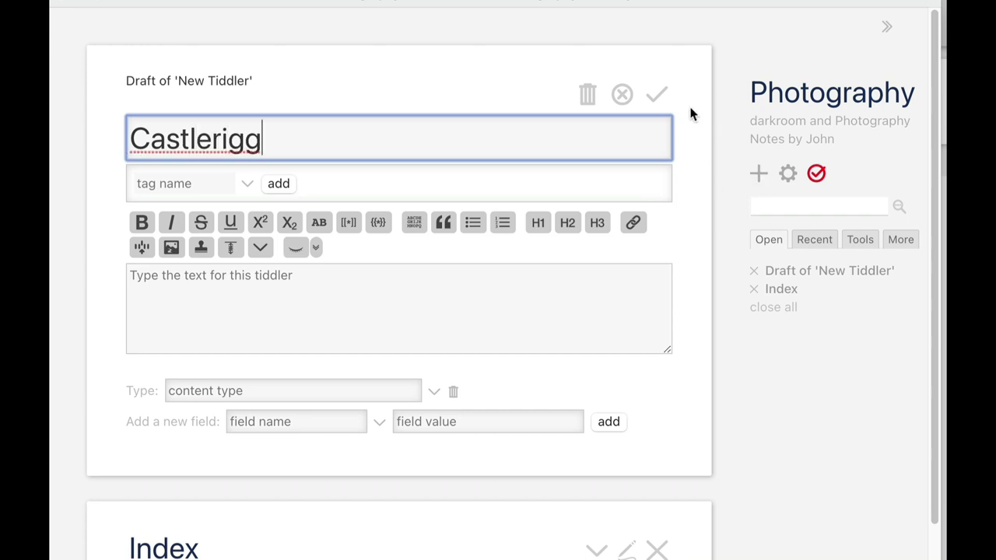
click(659, 96)
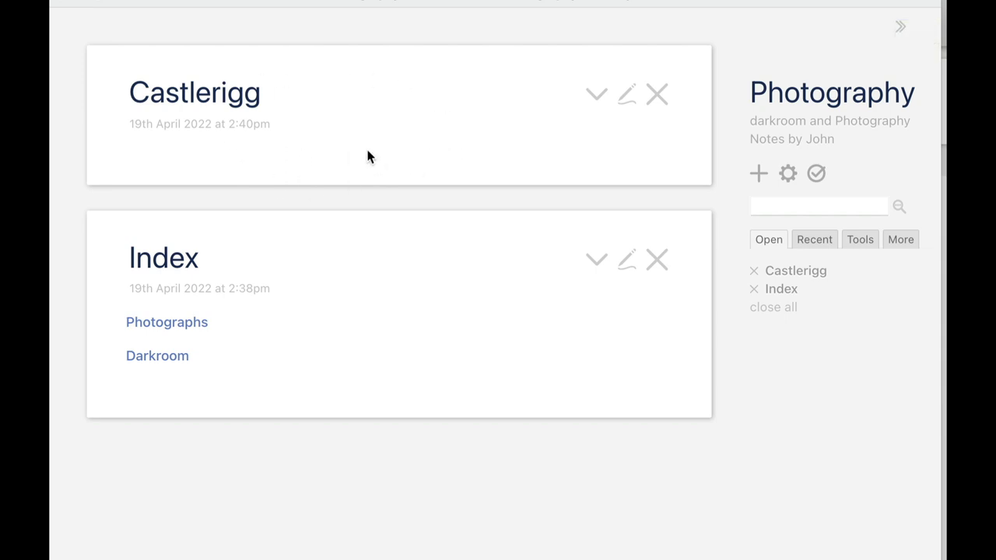
click(657, 95)
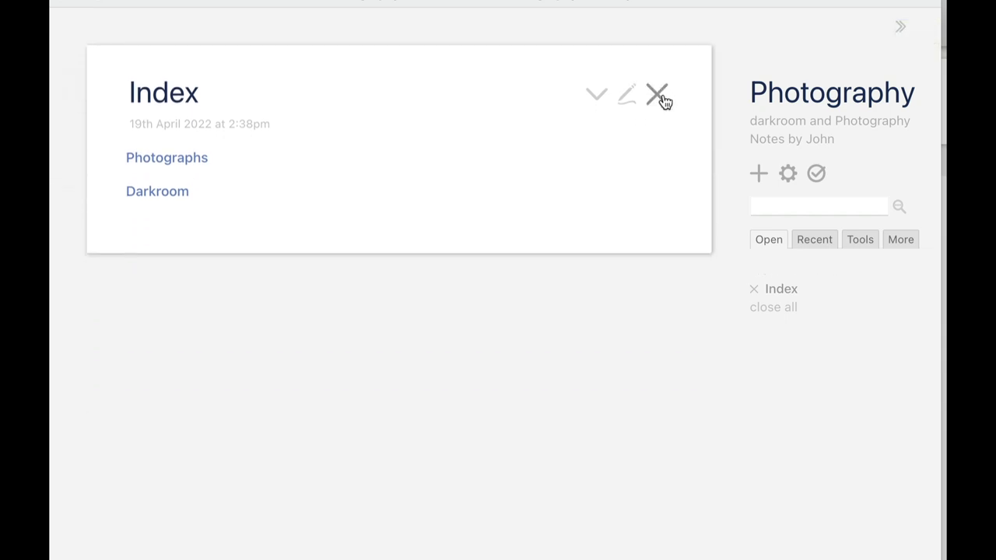
Step: Capitalize the first word of the wiki's subtitle in the control panel so that it reads Darkroom
click(789, 175)
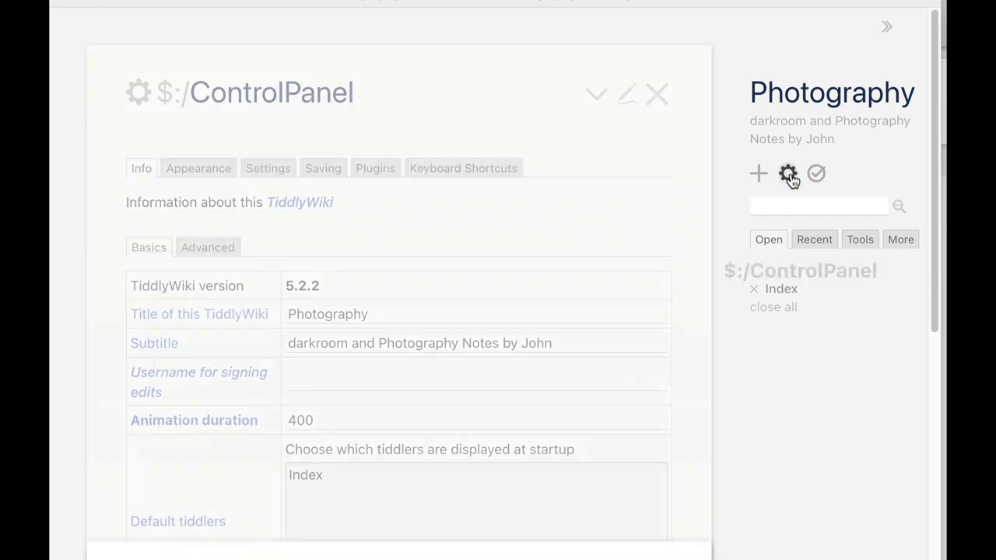
scroll(521, 361, down, 1)
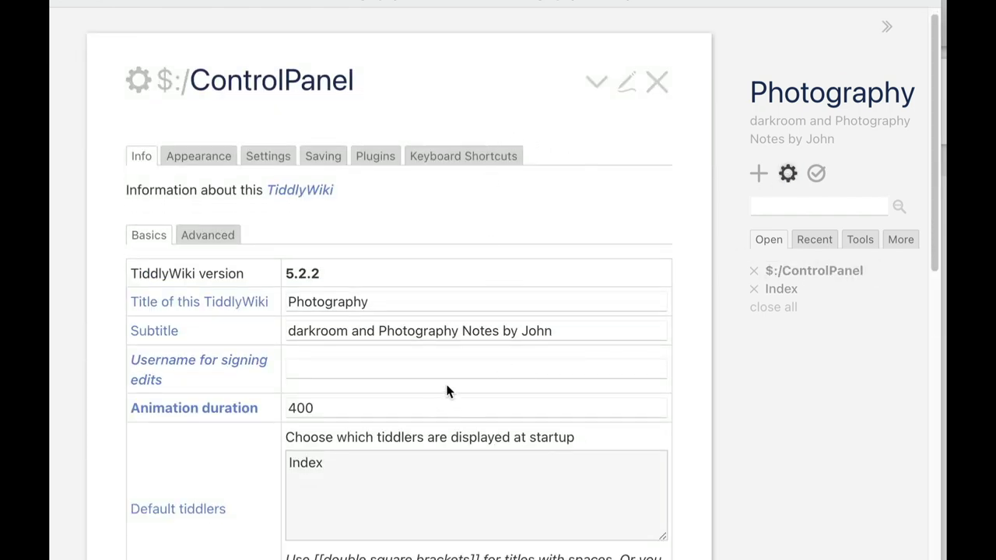
drag(372, 303, 288, 302)
click(403, 305)
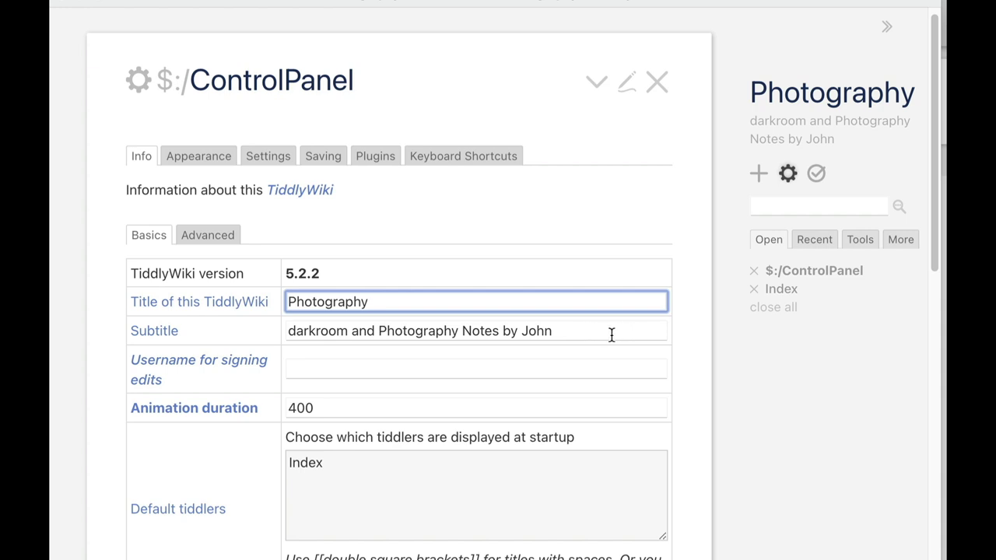
drag(611, 334, 267, 330)
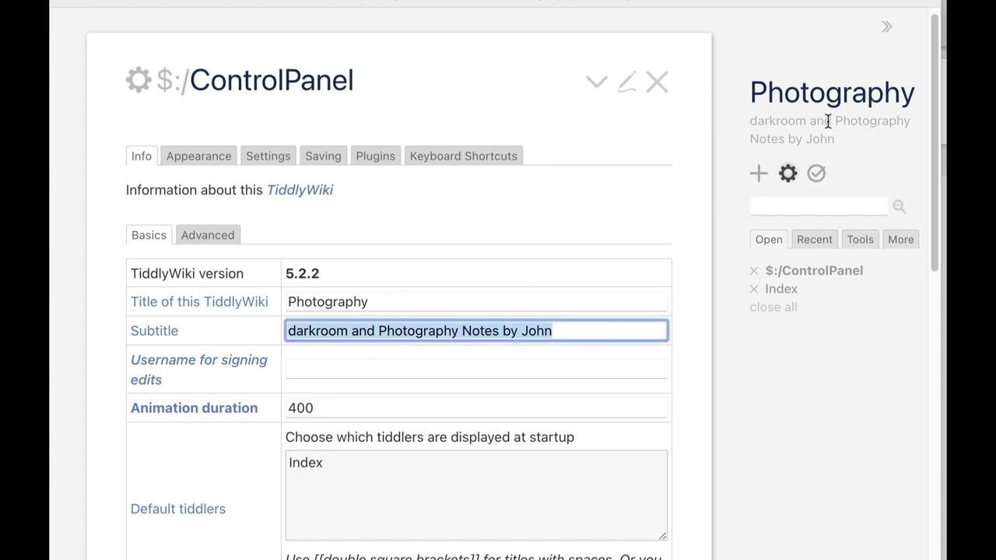
click(562, 329)
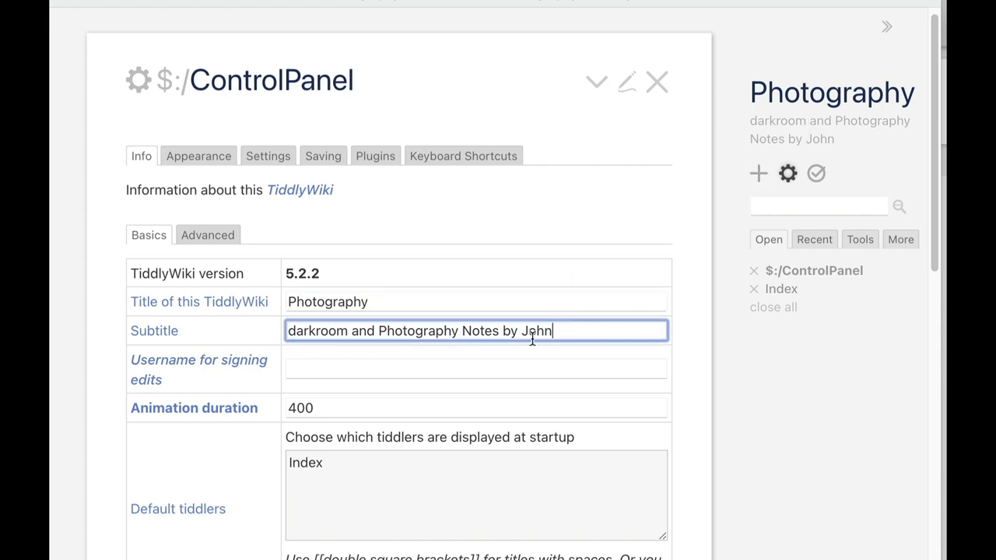
key(Home)
key(Right)
key(BackSpace)
text(D)
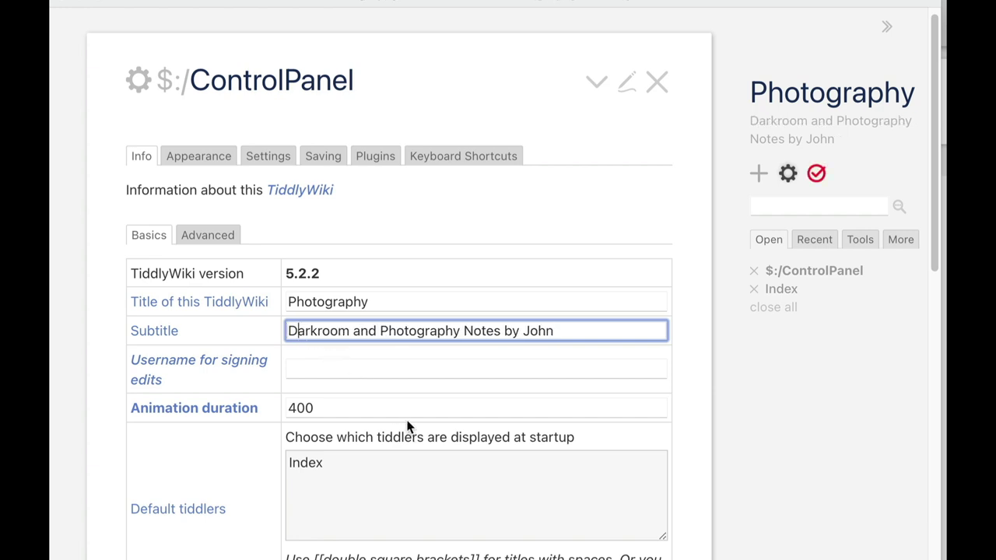
Step: Review the remaining basic wiki settings, close the control panel and save the wiki
scroll(407, 412, down, 1)
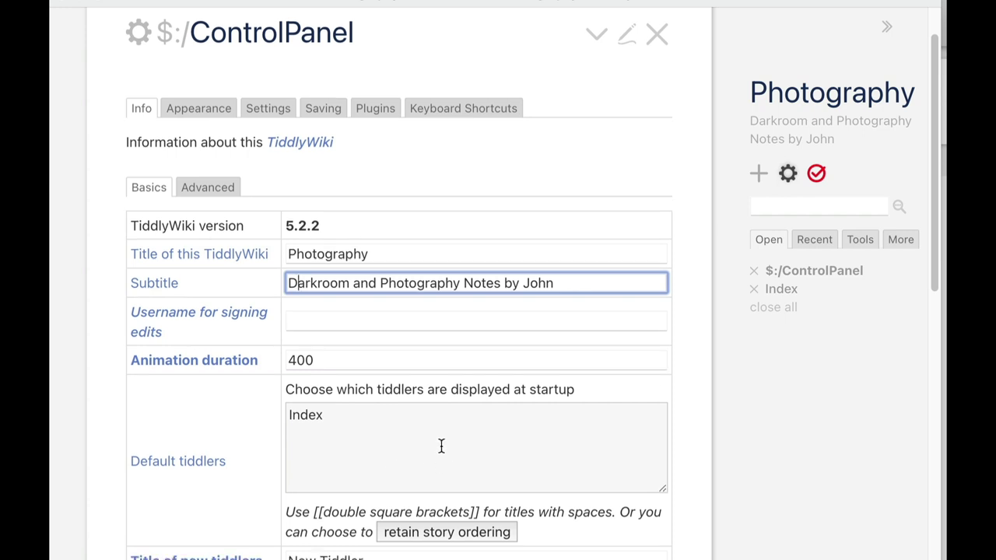
scroll(362, 455, down, 1)
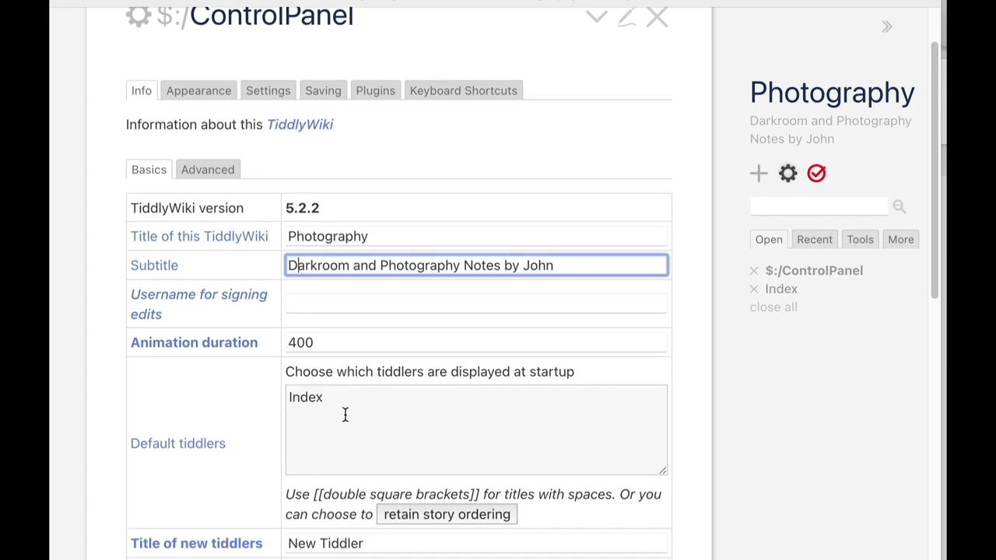
scroll(349, 418, down, 5)
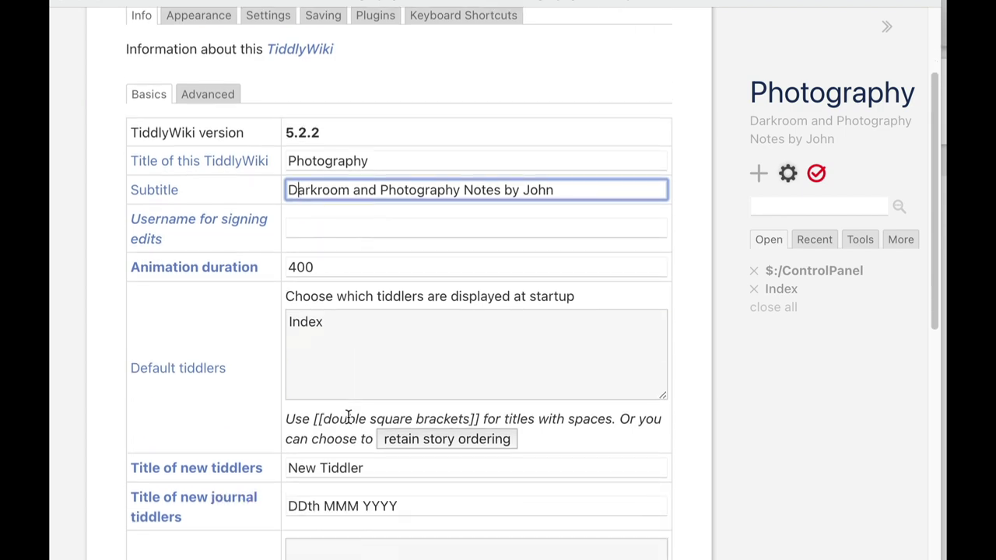
scroll(349, 417, down, 5)
scroll(350, 424, up, 10)
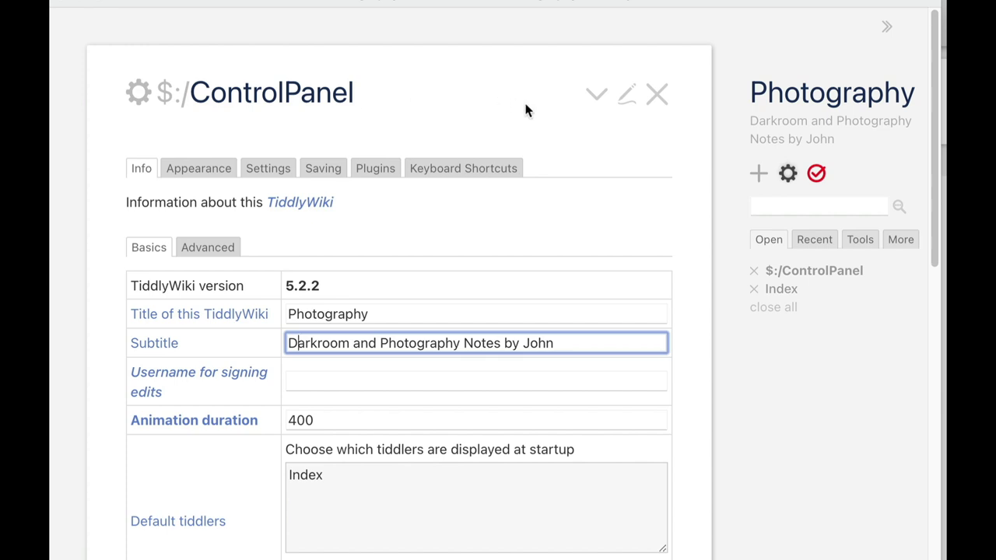
click(657, 94)
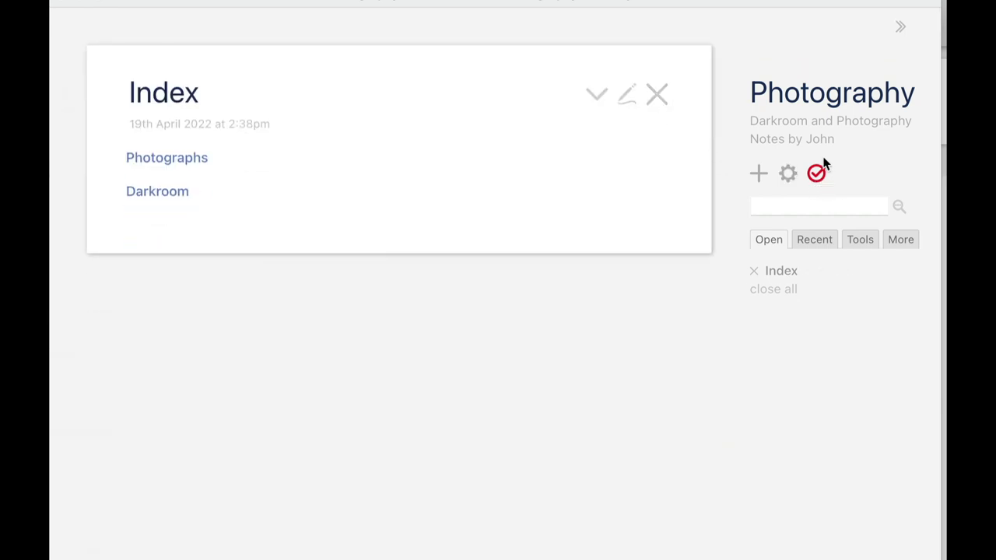
click(815, 175)
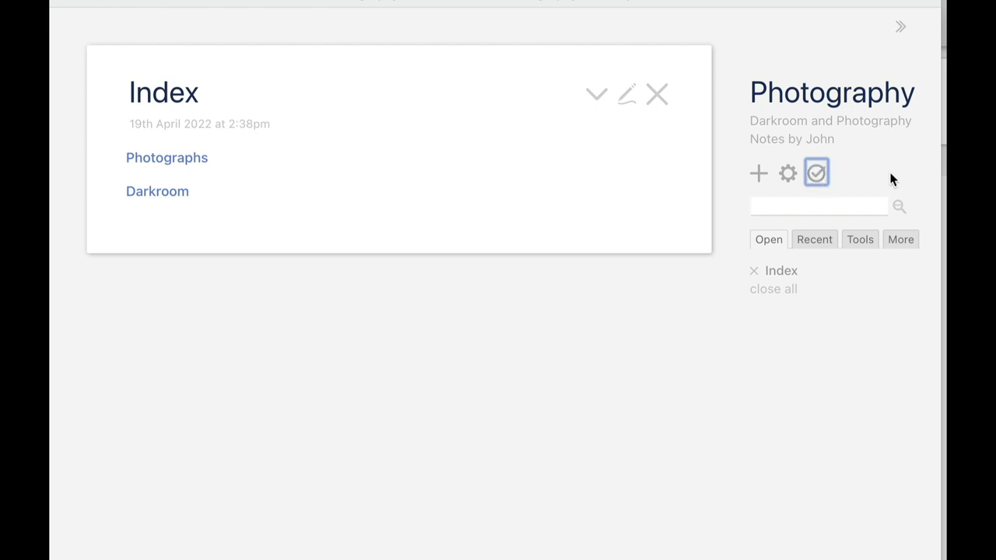
Step: Search the wiki for Cast, open the Castlerigg tiddler from the results, close it and clear the search
click(777, 205)
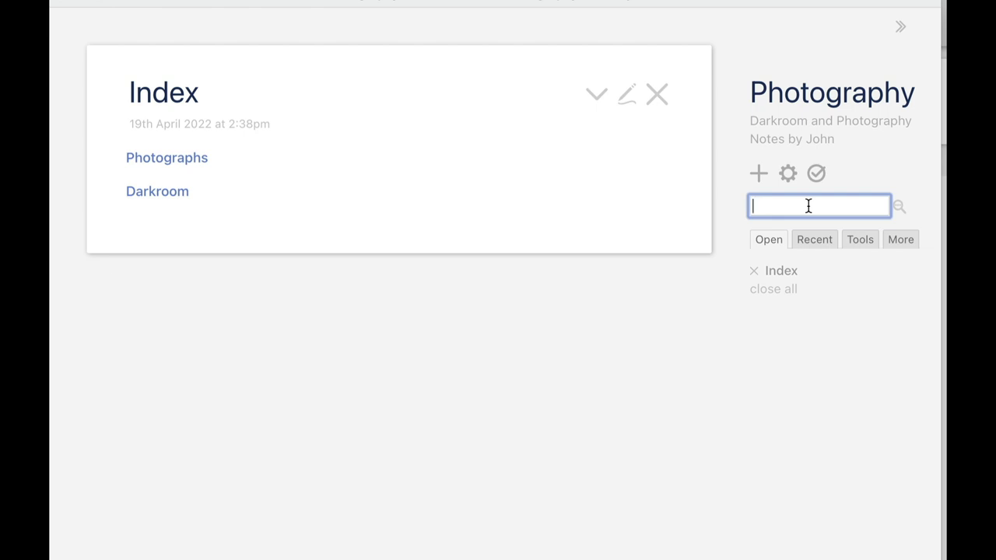
text(Cast)
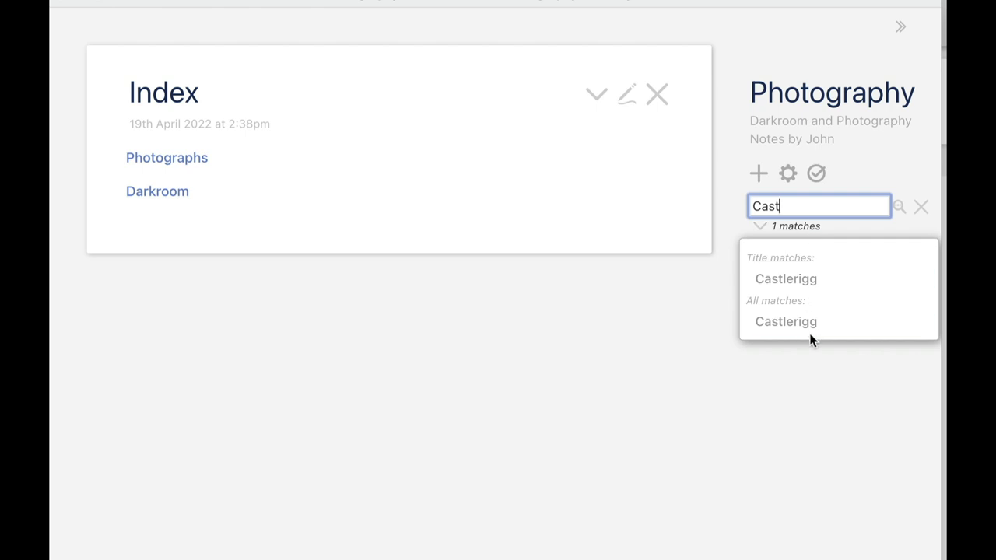
click(802, 282)
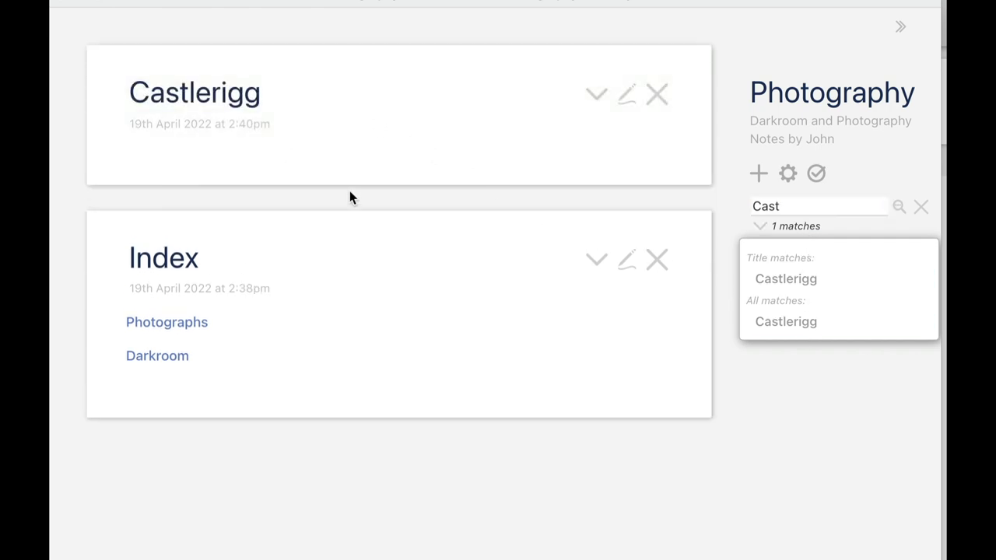
click(657, 94)
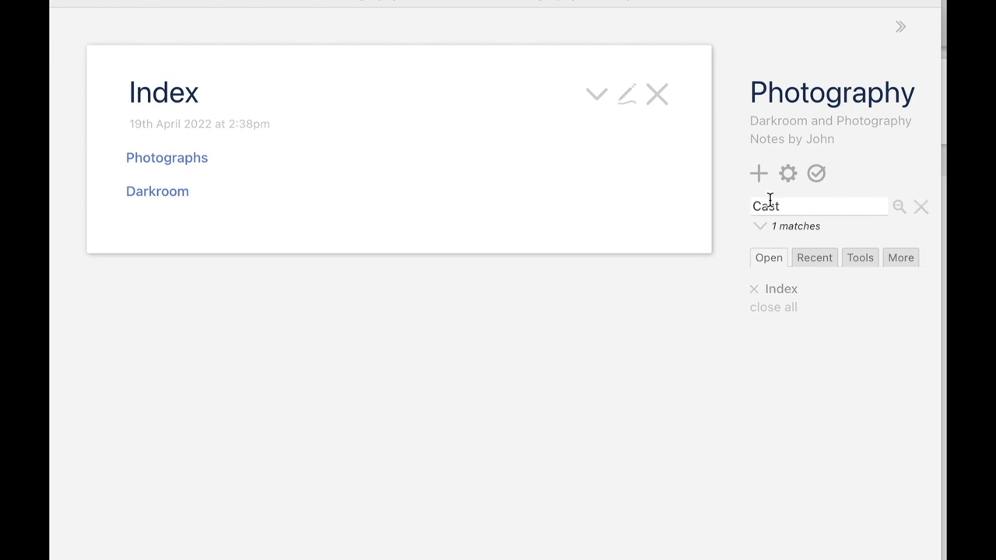
click(921, 208)
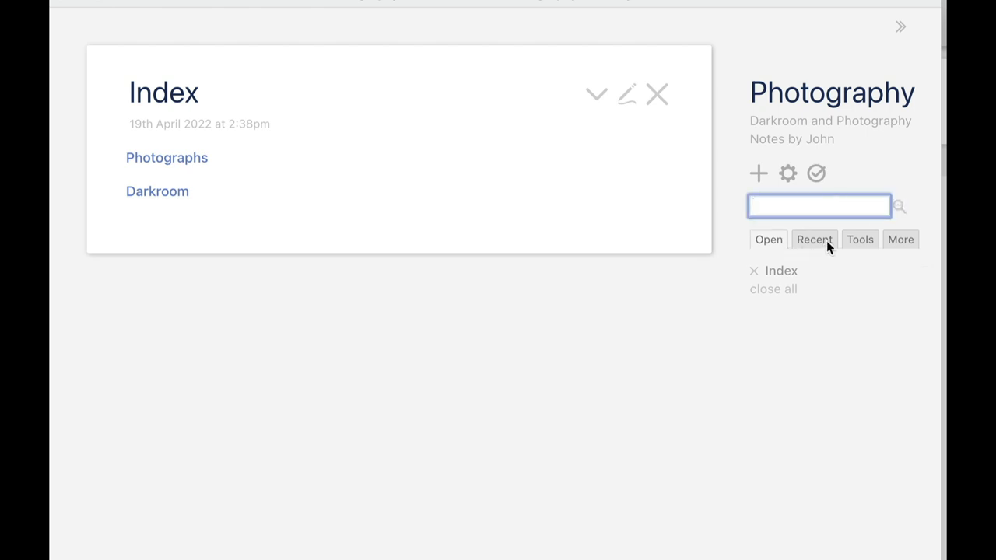
Step: Examine the open and recent tiddler lists, the wiki tools and the additional tiddler categories, and return to the open tiddlers
click(767, 238)
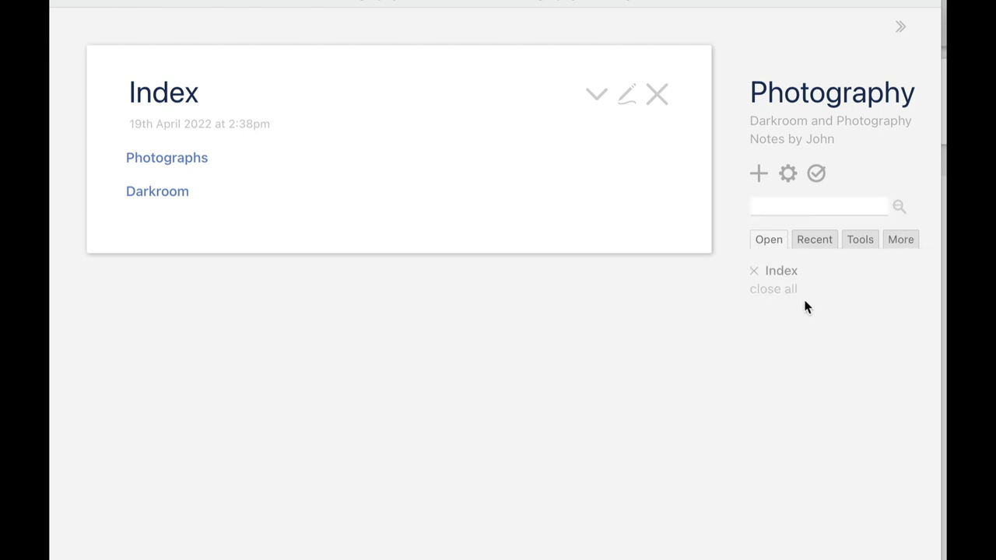
click(817, 240)
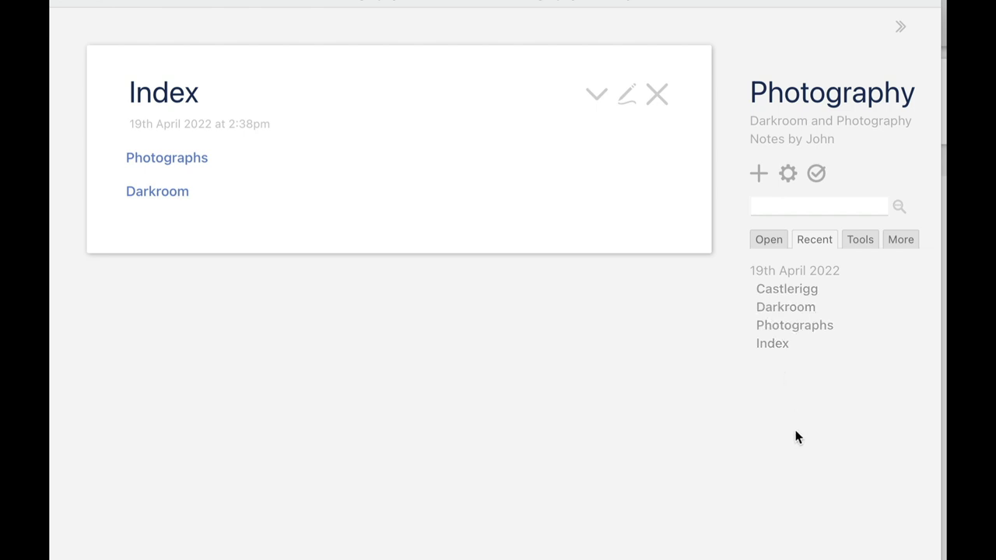
click(860, 239)
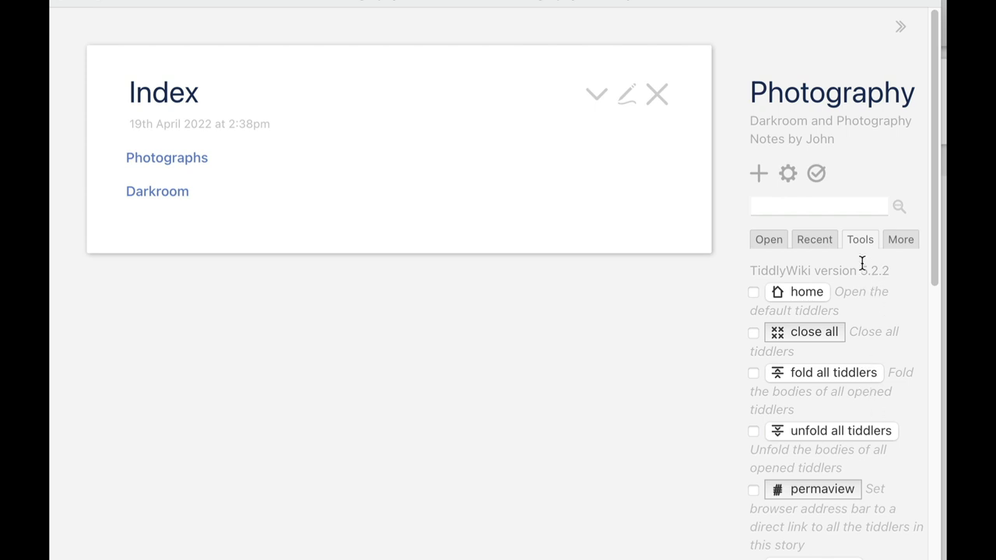
click(900, 239)
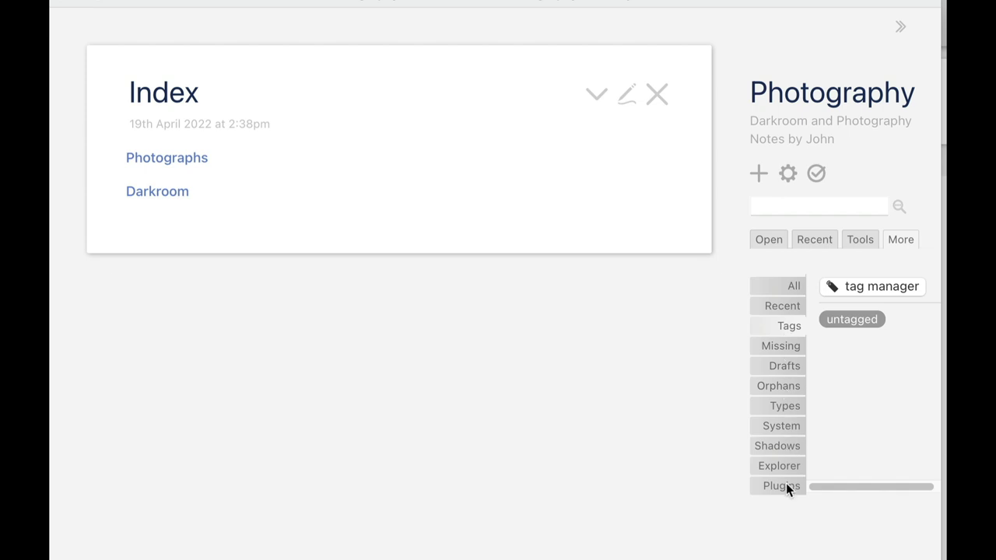
click(860, 239)
click(765, 238)
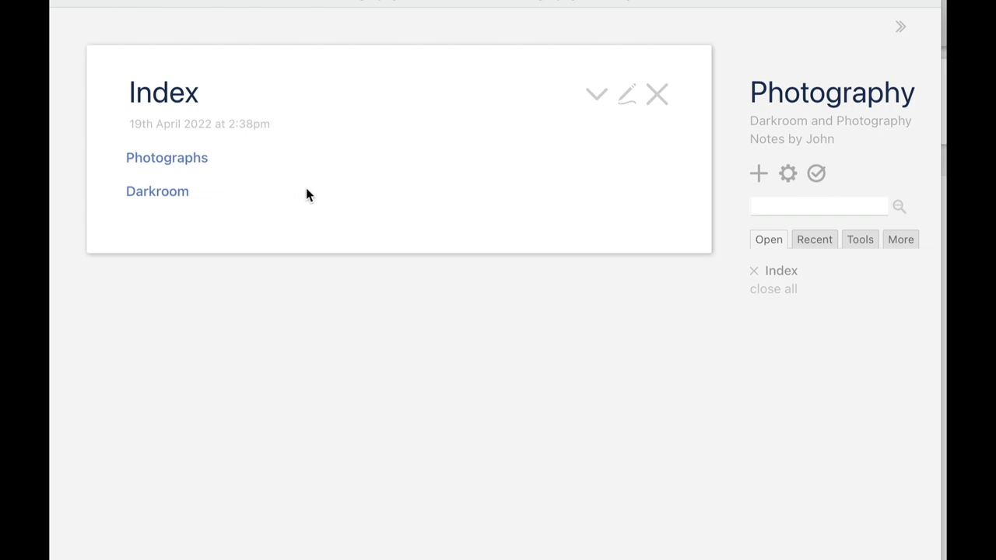
Step: Create a new tiddler titled YouTube Videos with the text "Remember to show linking photographs." and save it
click(759, 179)
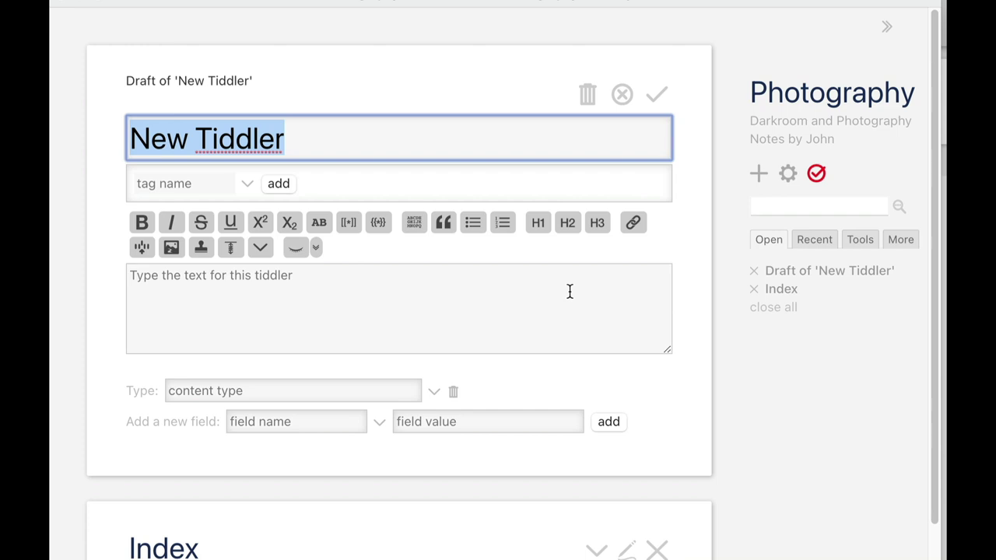
text(YouT)
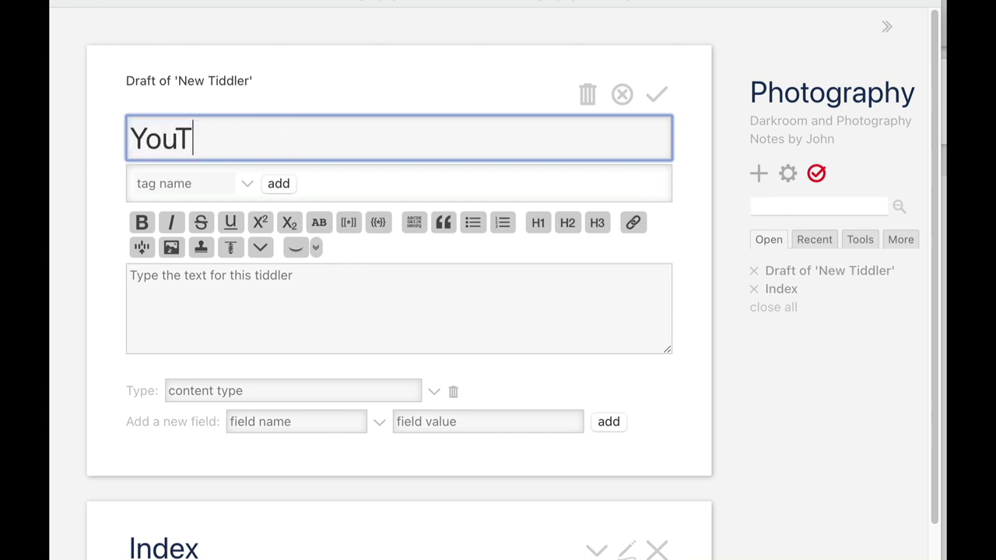
text(ube Videos)
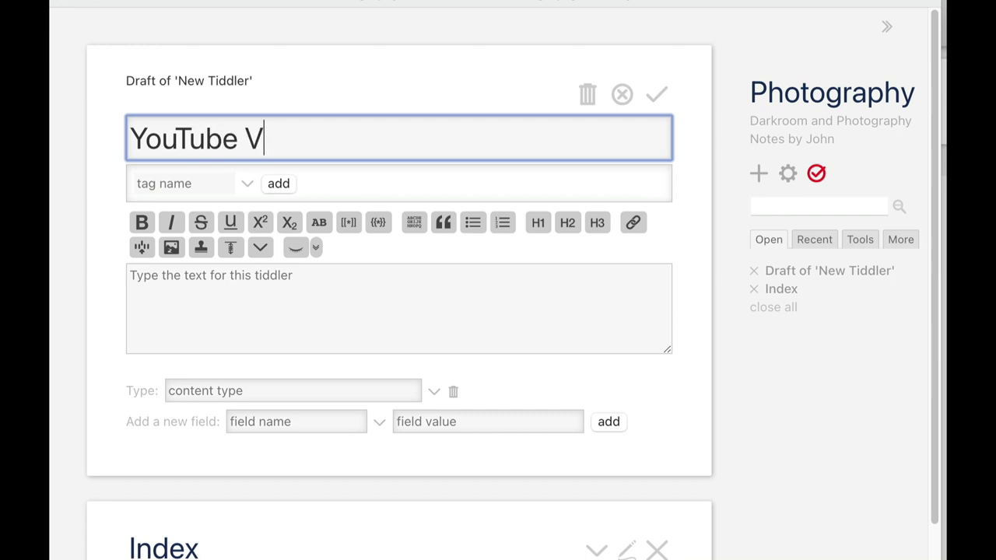
click(545, 288)
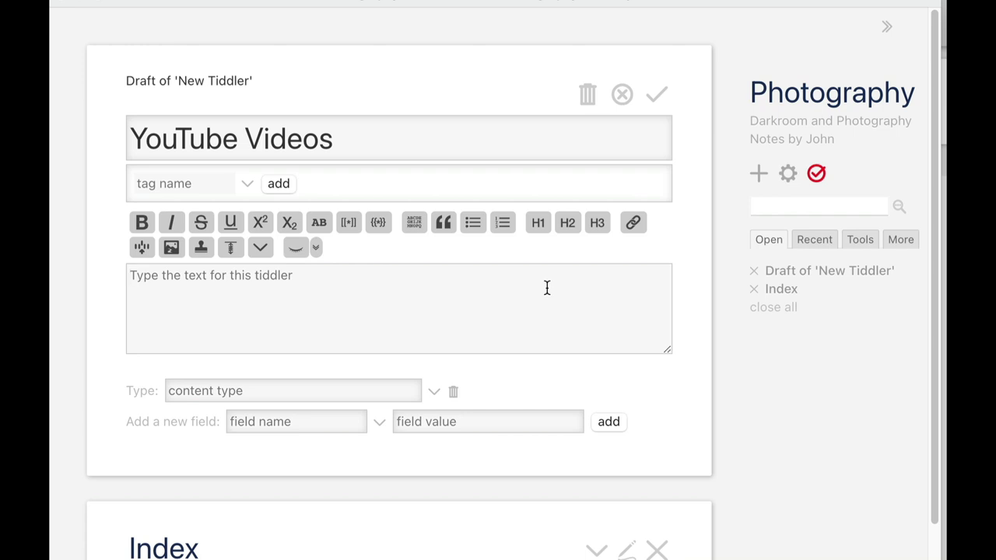
text(R)
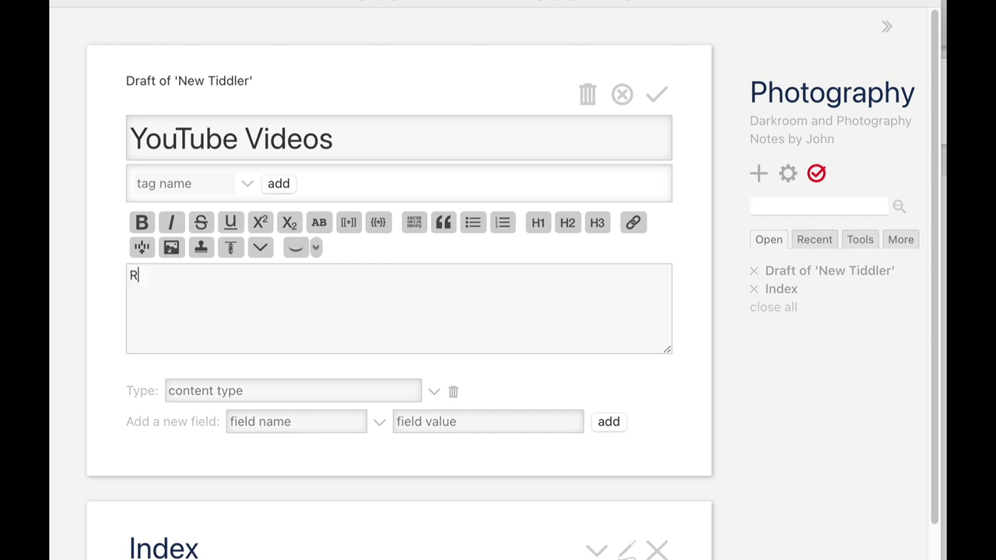
text(emember to show)
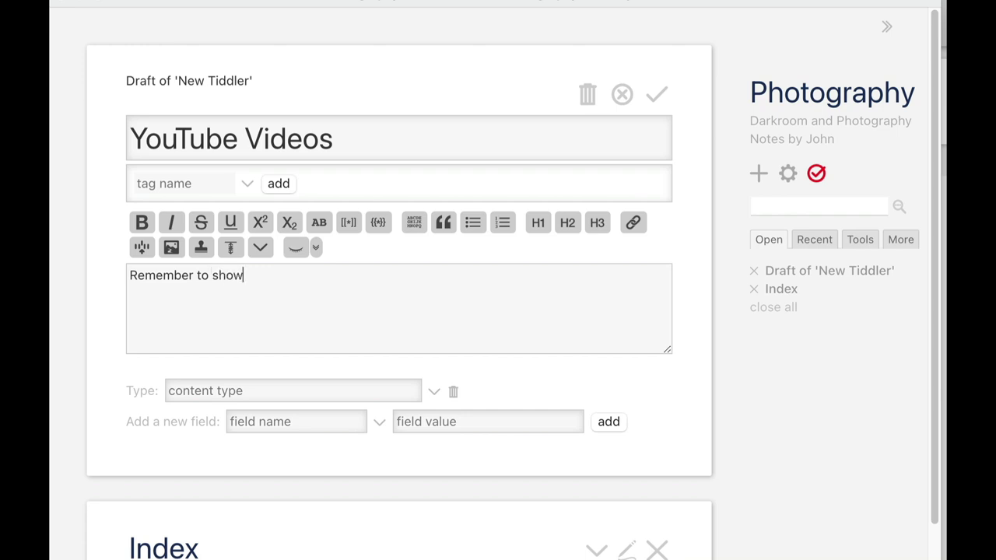
text( linking photographs.)
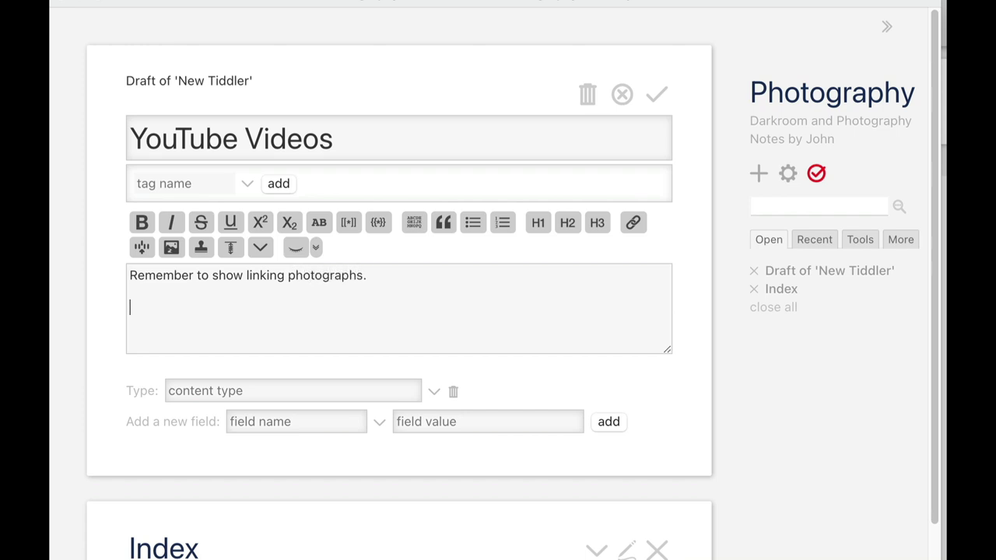
click(652, 97)
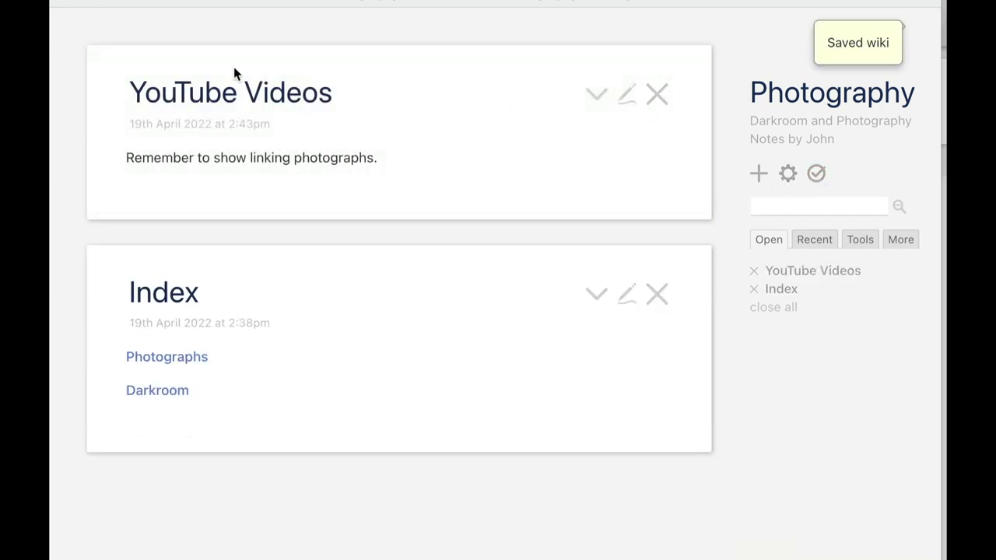